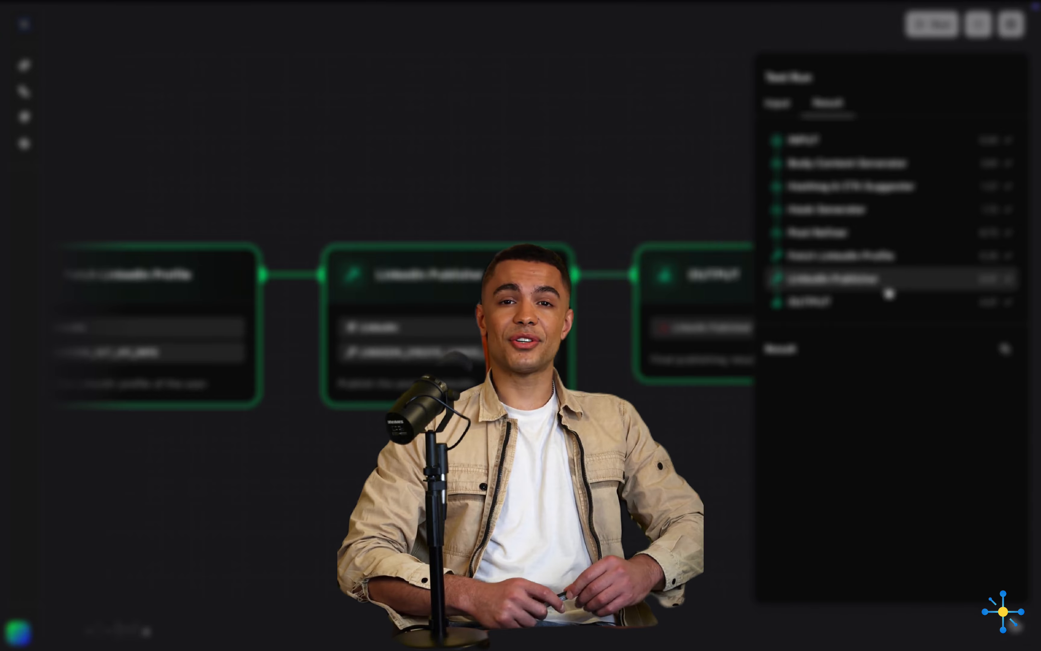
click(802, 407)
click(813, 422)
click(829, 439)
scroll(901, 527, down, 2)
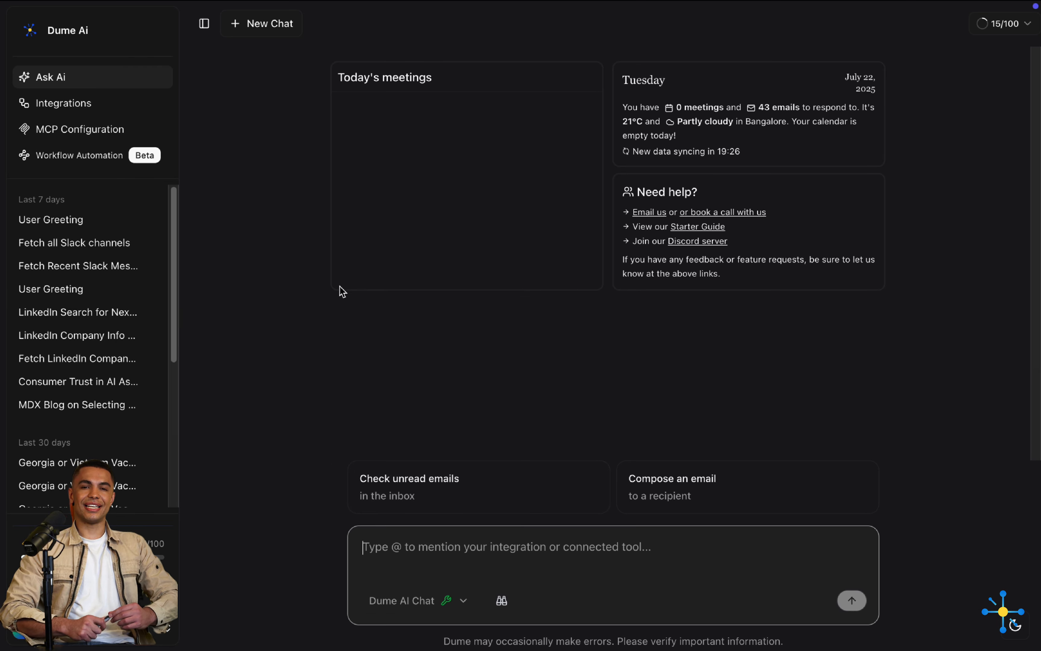
Open the MCP marketplace from the MCP configuration and go to the Composio MCP dashboard
click(103, 129)
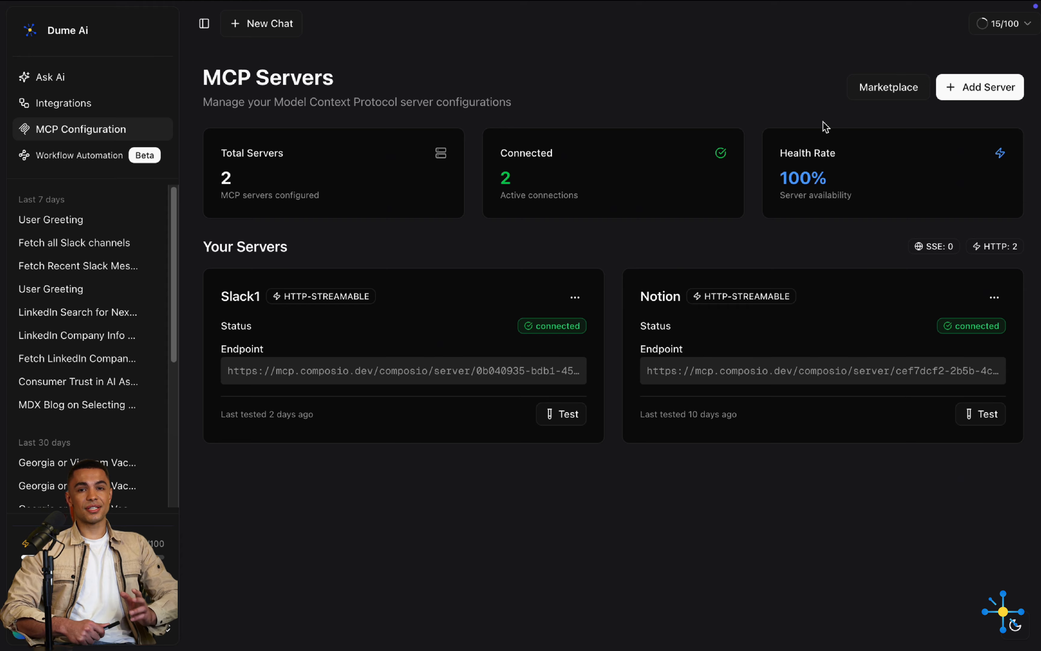
click(872, 88)
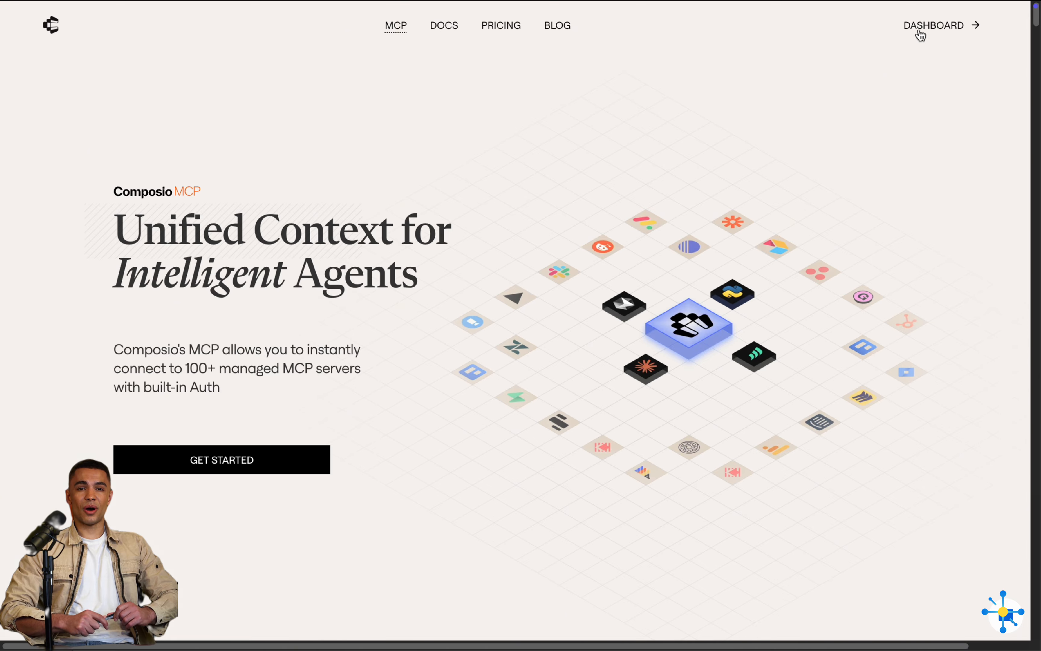
click(919, 31)
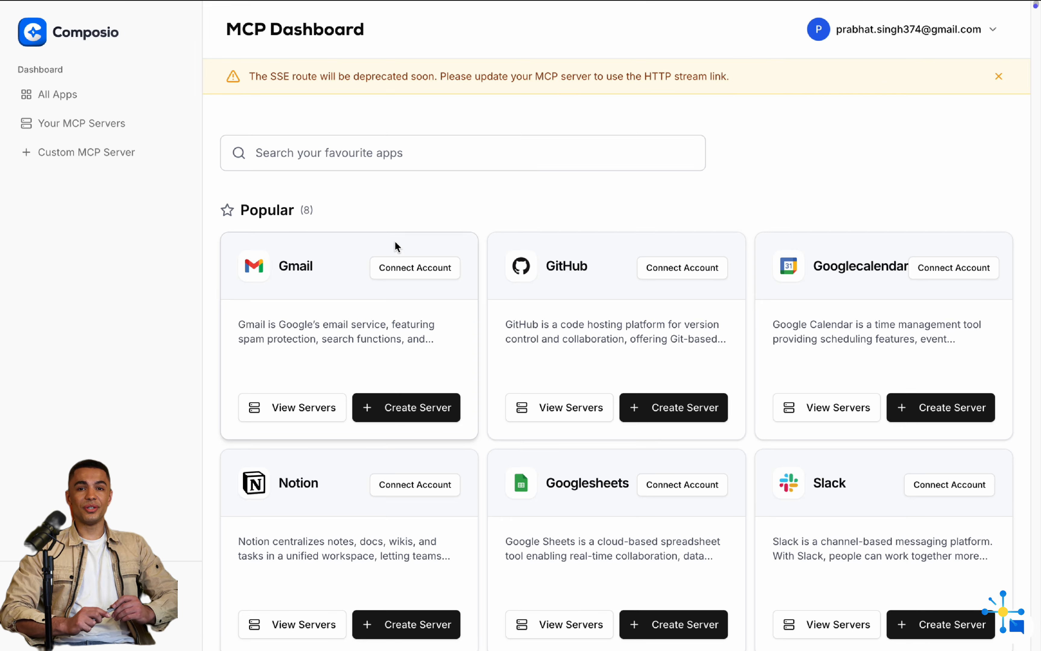
Search the Composio apps for "linked" and find the Linkedin entry under Marketing & social media
click(364, 161)
text(l)
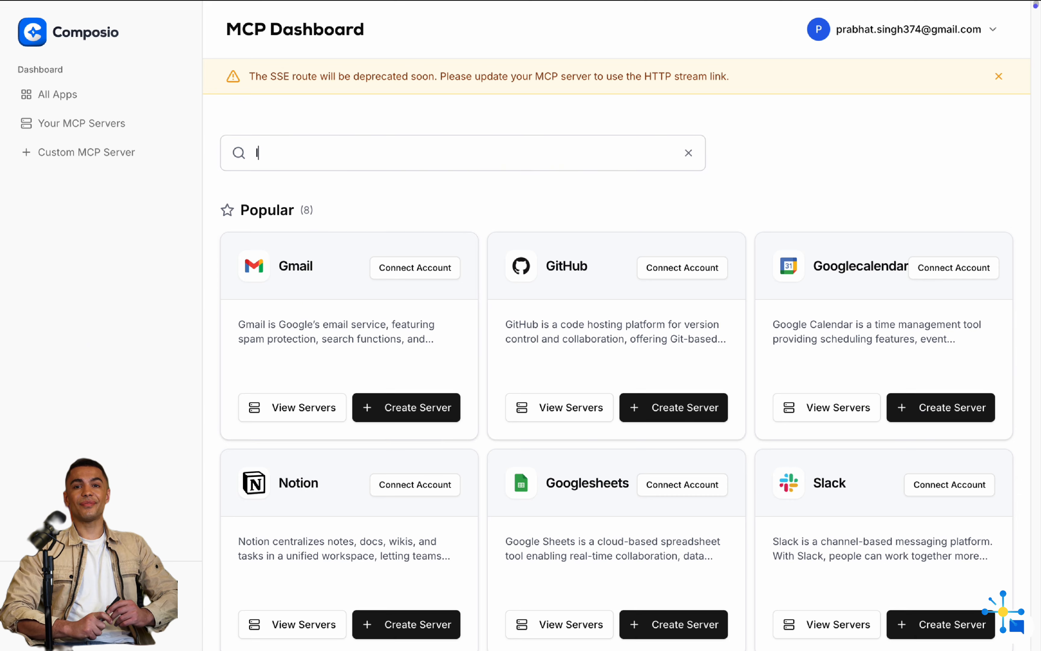
text(inked)
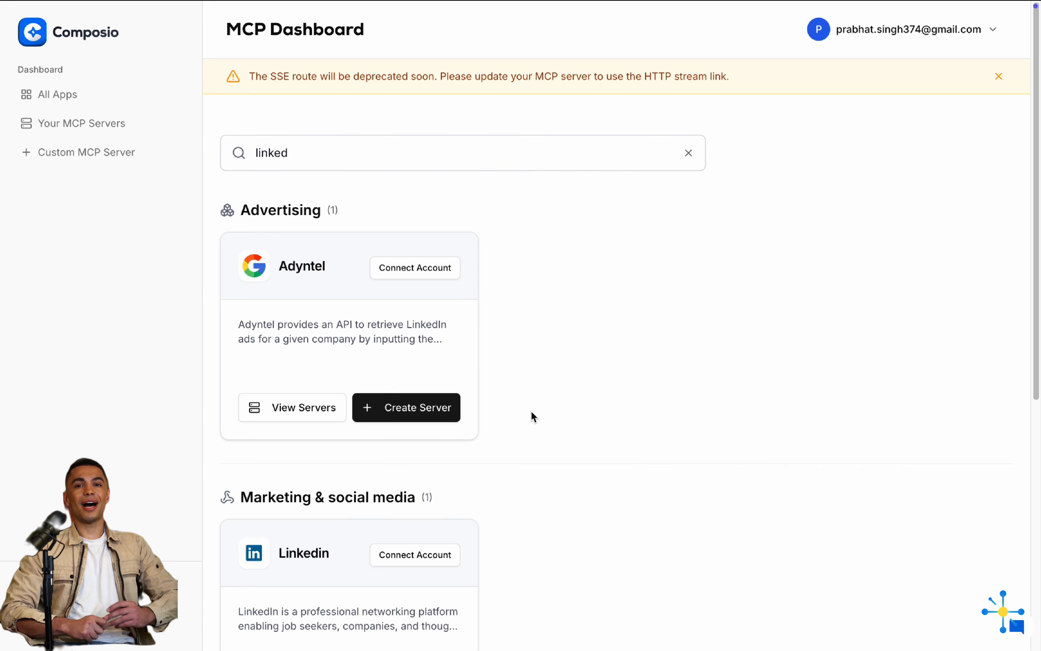
scroll(529, 409, down, 3)
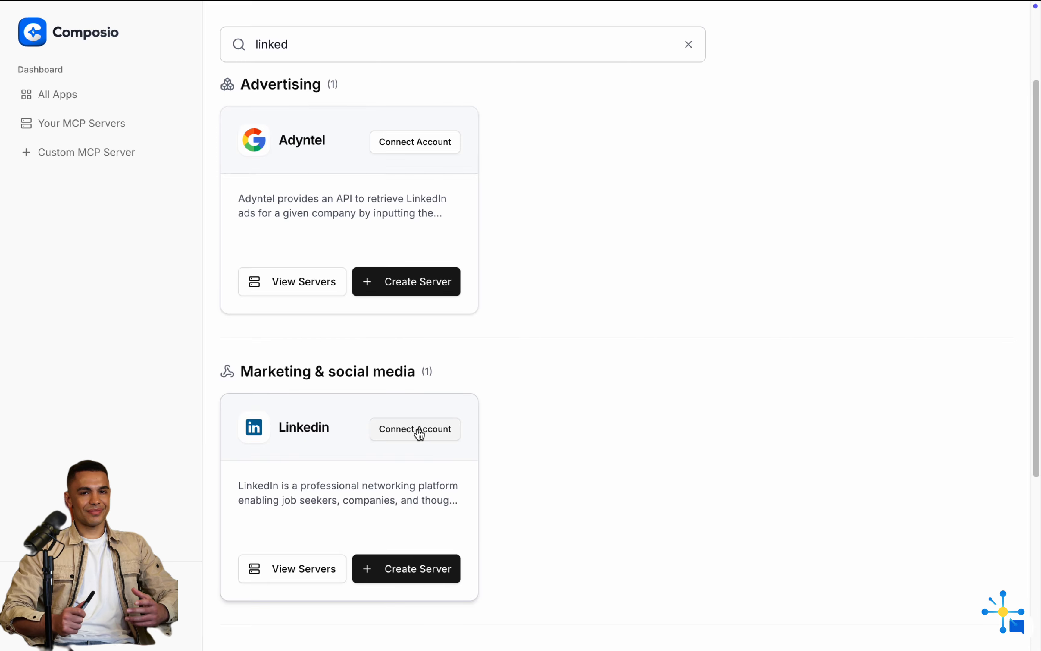
Connect the LinkedIn account to Composio with the managed OAuth 2.0 method and allow the requested access
click(417, 430)
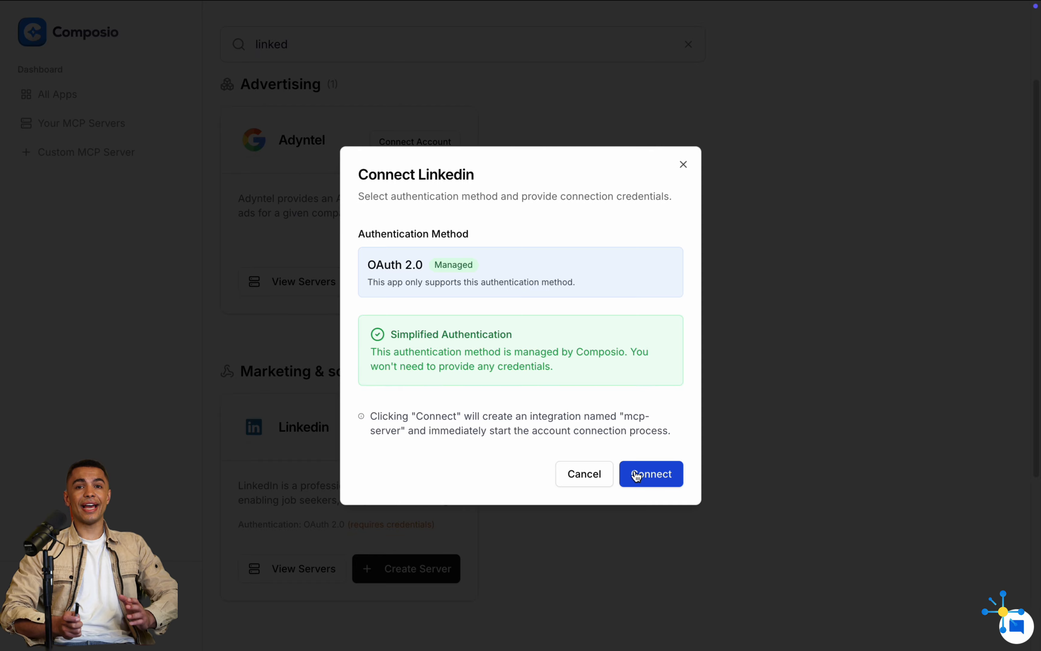
click(637, 475)
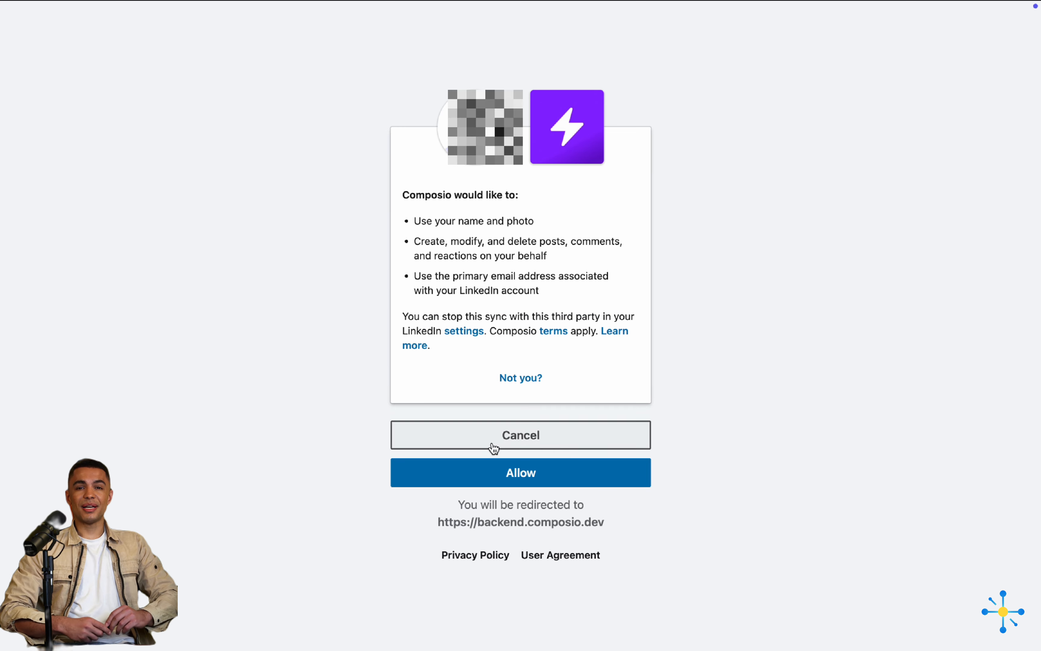
click(495, 475)
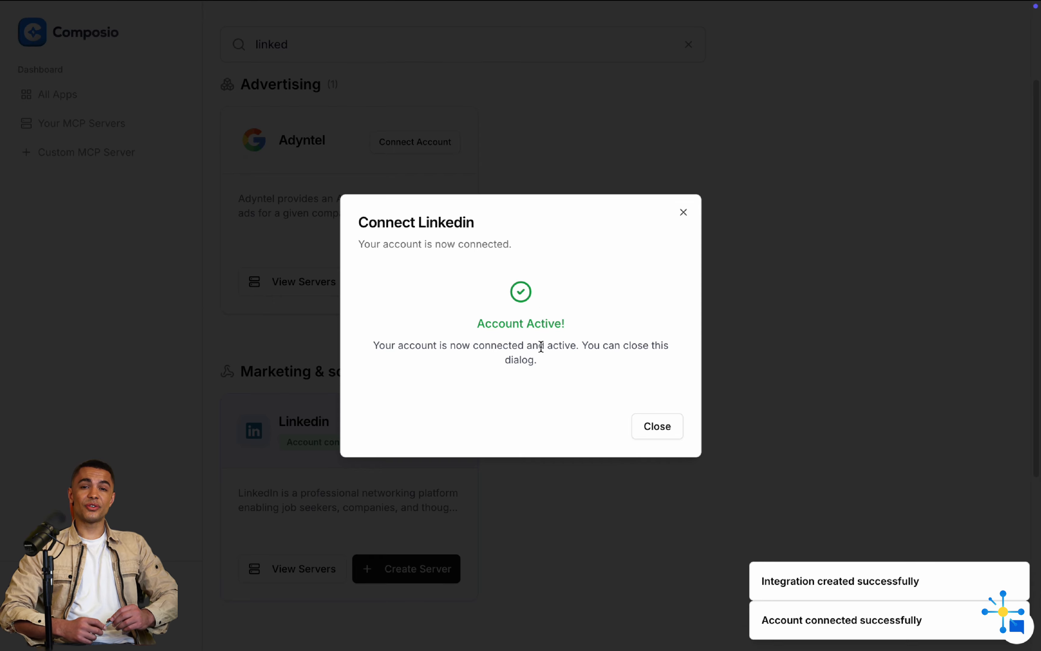
click(657, 427)
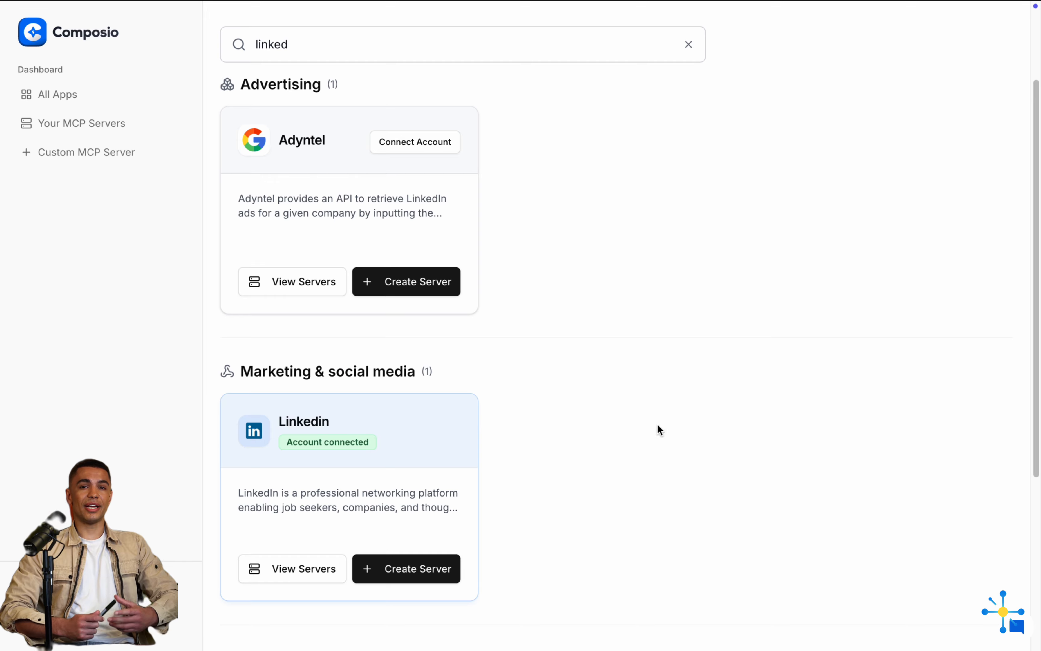
Create a Linkedin MCP server with the suggested name and the actions Create a LinkedIn post and Get my info enabled
click(416, 559)
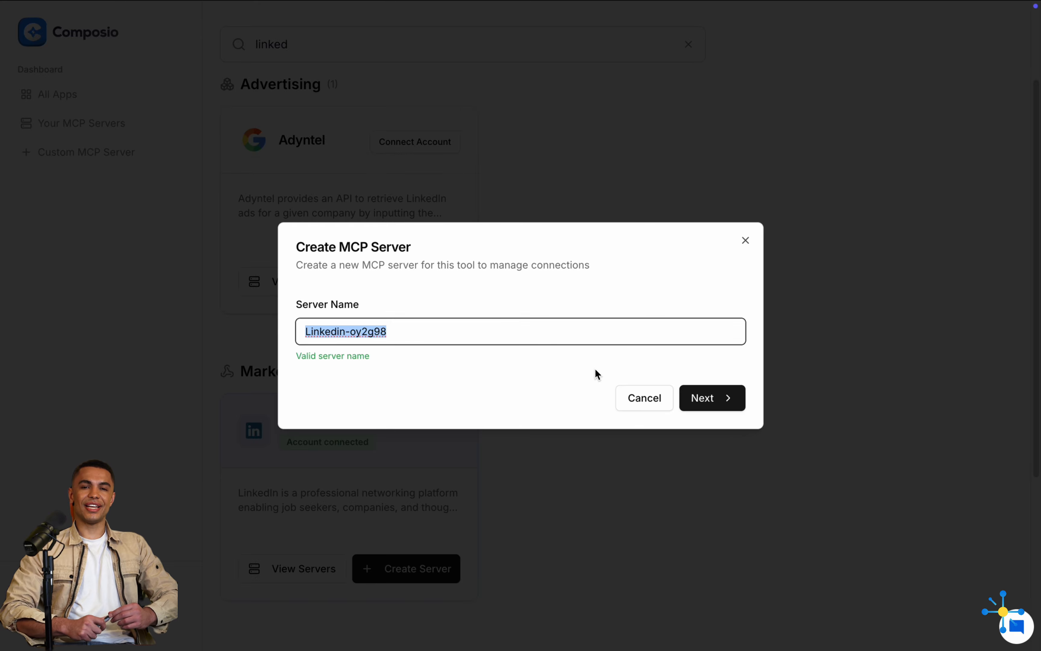
click(702, 397)
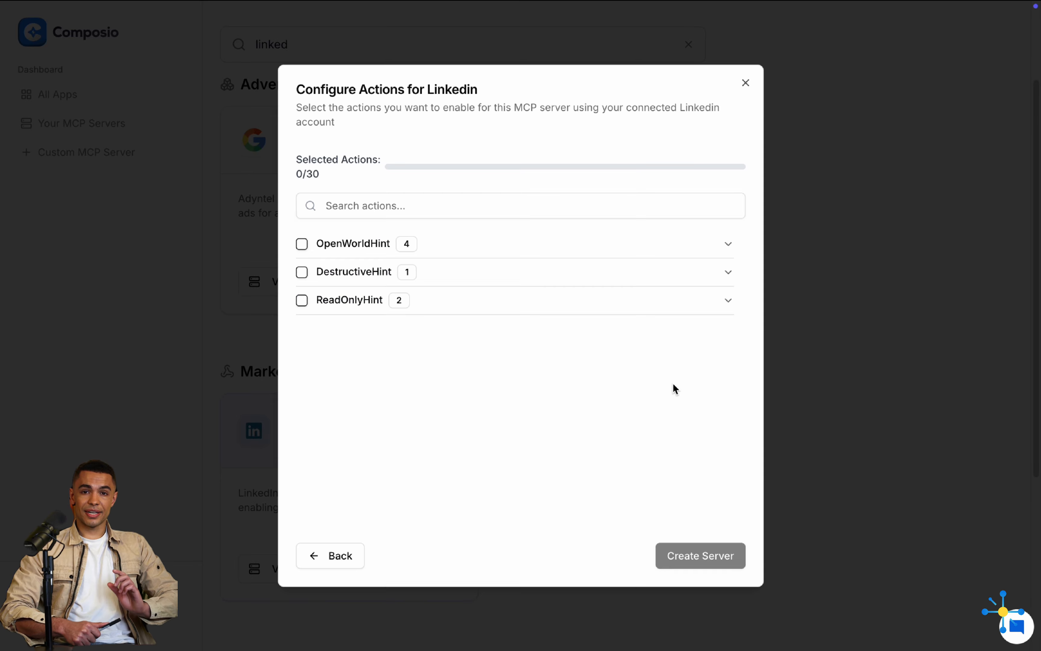
click(362, 246)
click(328, 267)
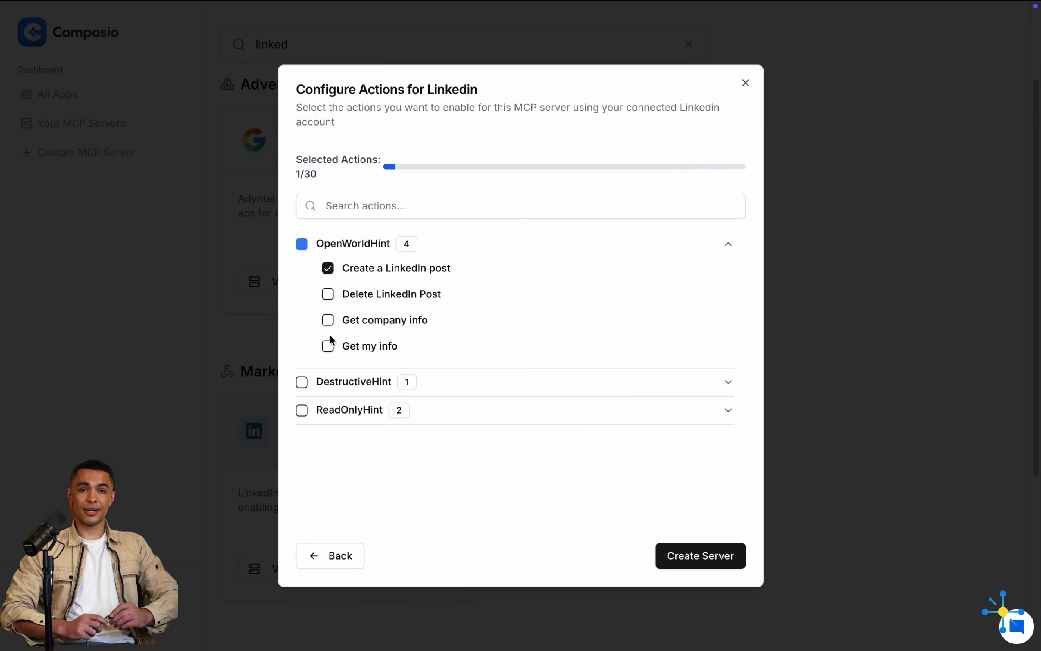
click(328, 346)
click(682, 556)
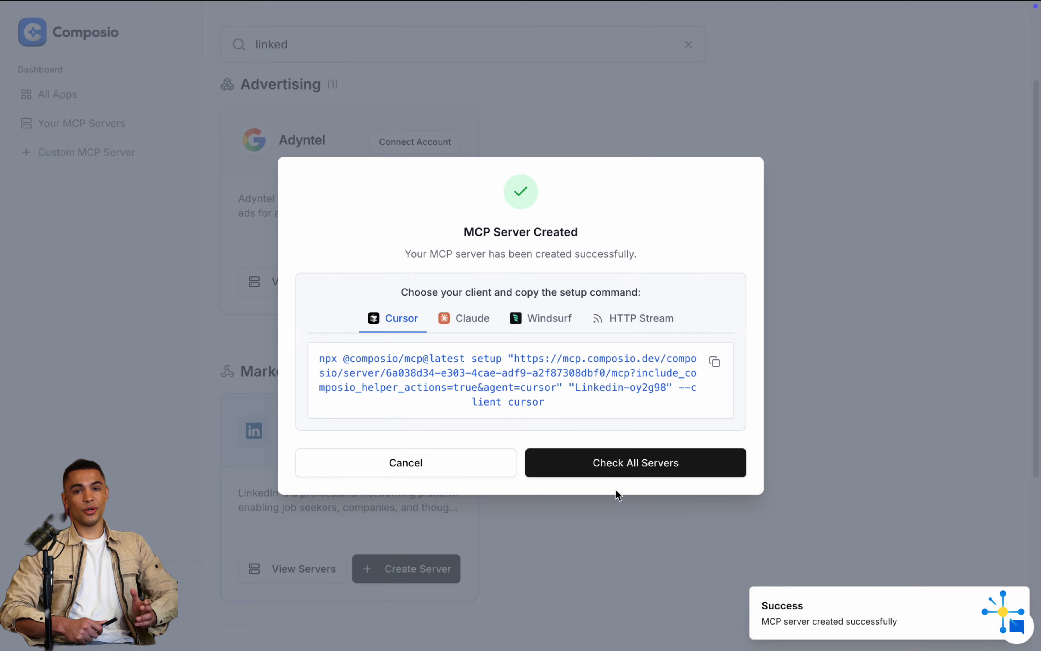
Copy the new server's HTTP Stream URL and switch back to Dume AI
click(620, 320)
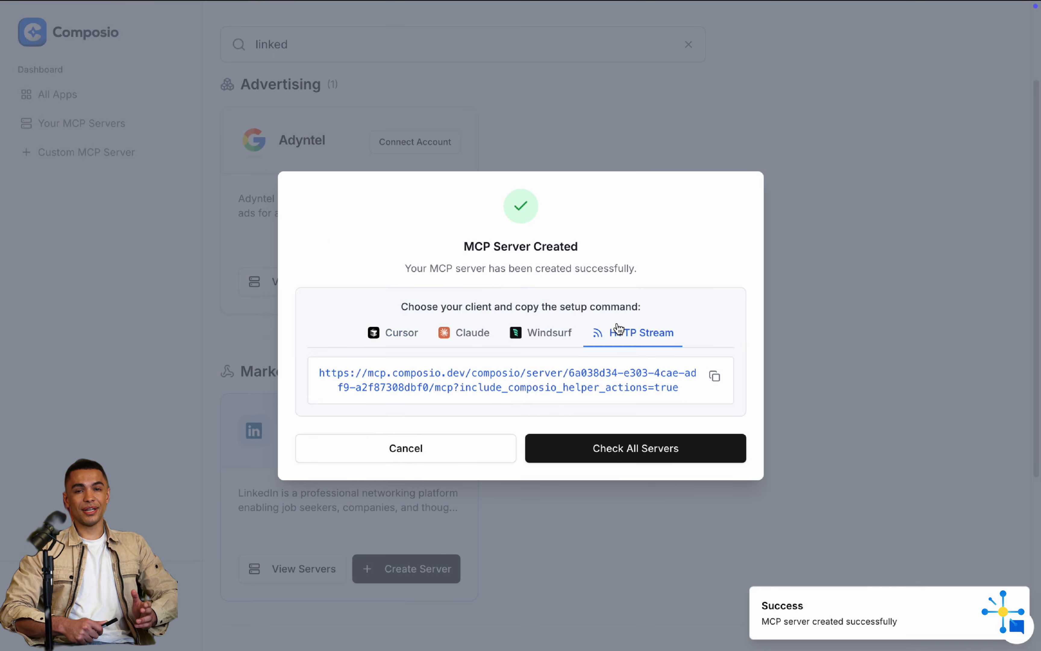
click(710, 376)
mouse_move(221, 3)
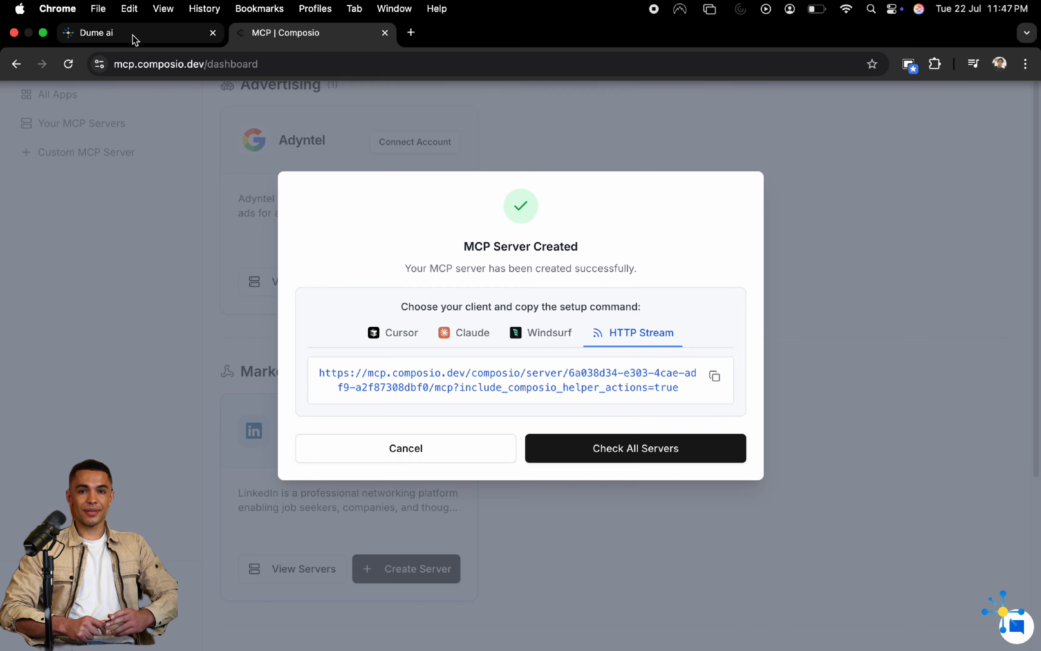
click(134, 31)
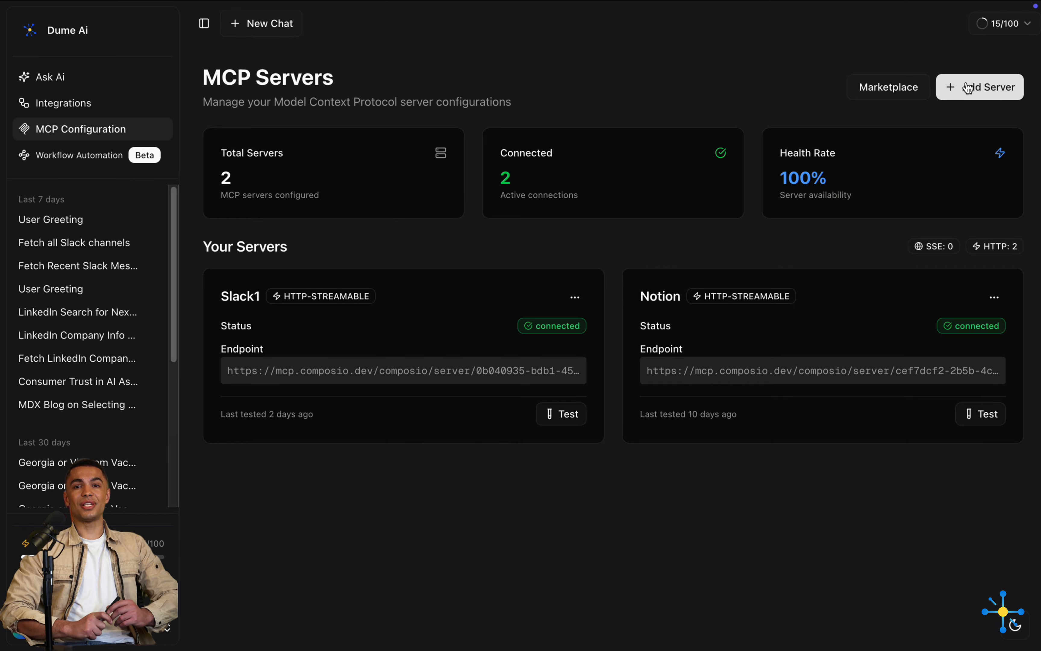
Add an HTTP Streamable MCP server named LinkedIn with the copied URL and test its connection
click(968, 88)
click(587, 342)
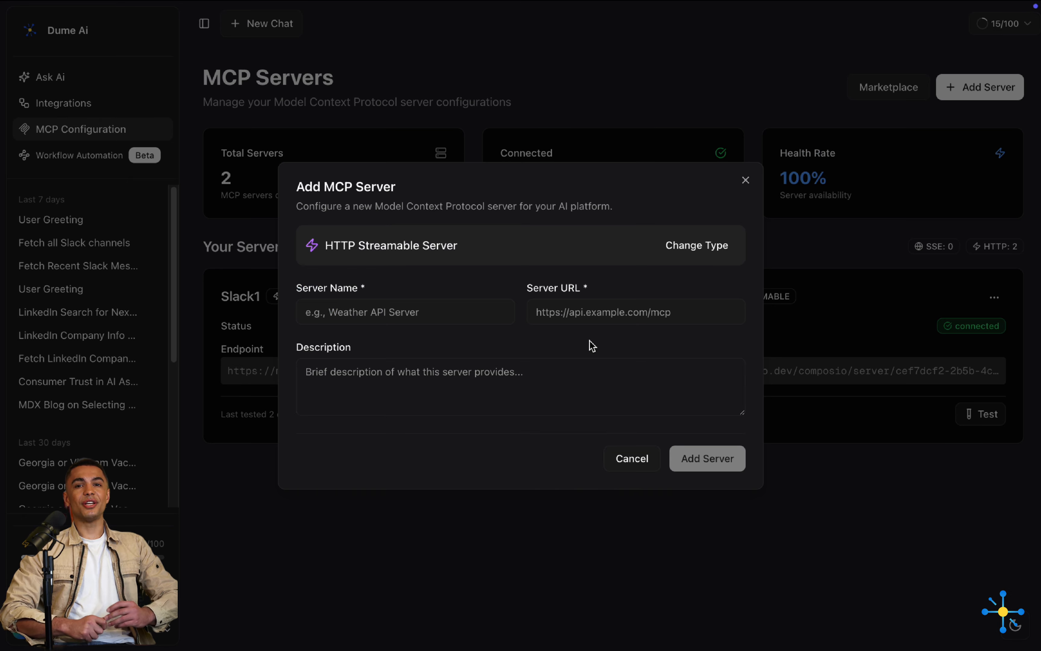
click(555, 312)
key(ctrl+v)
click(421, 311)
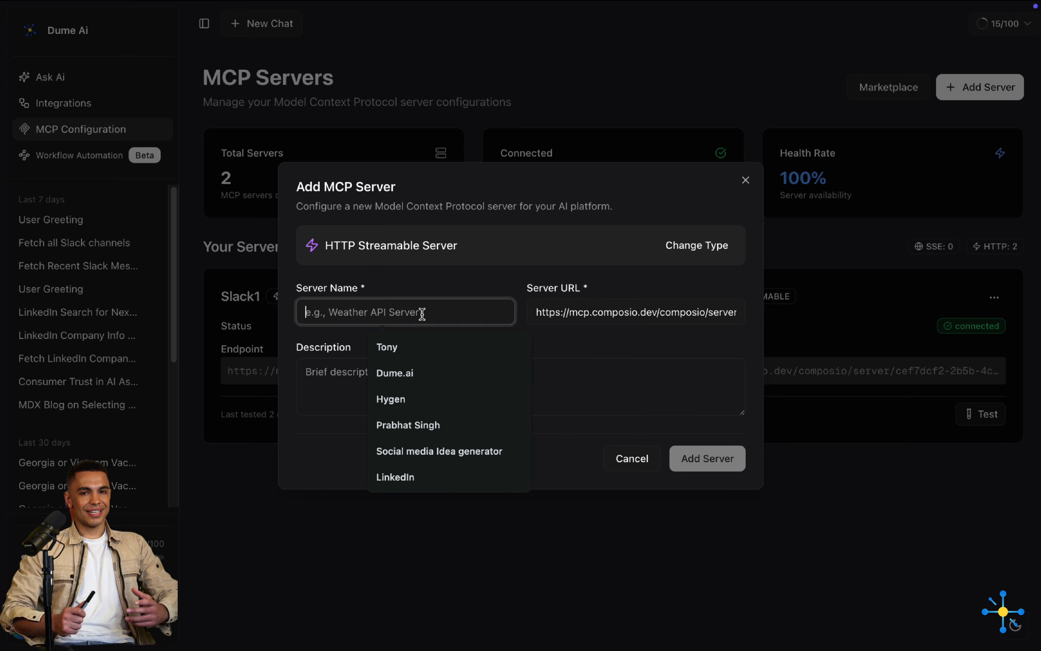
text(LinkedIn)
click(456, 349)
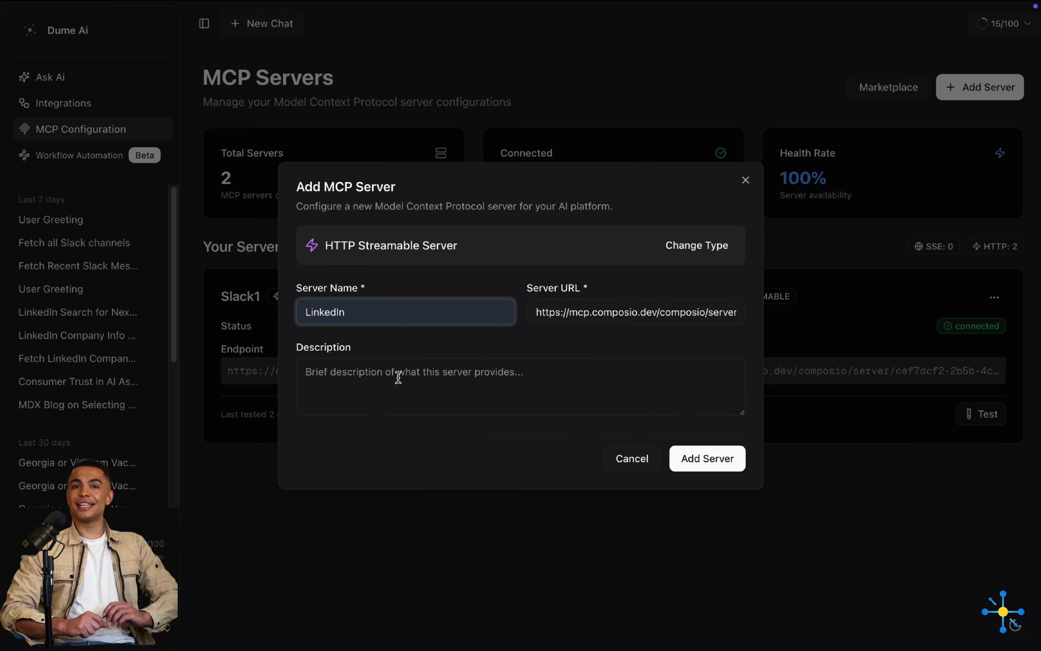
click(686, 464)
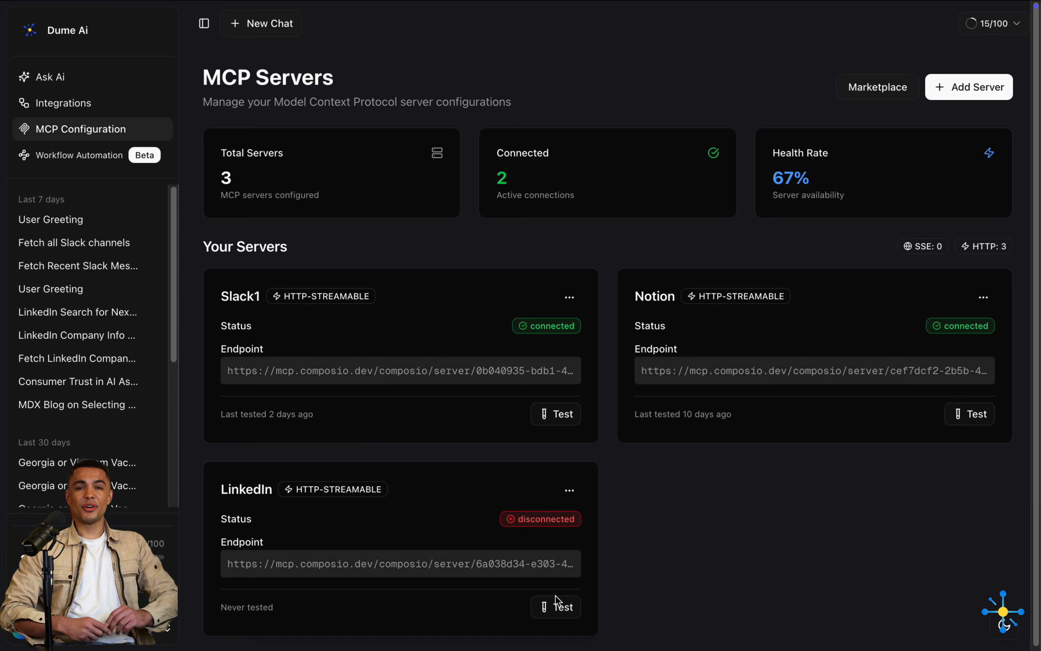
click(558, 605)
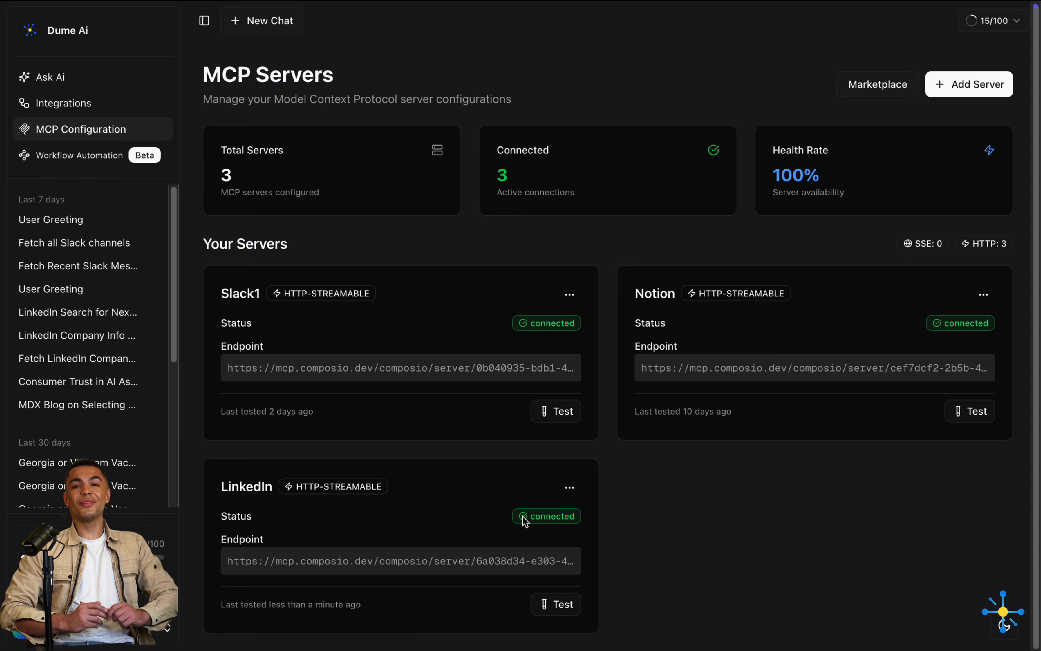
Create a workflow in Workflow Studio from the LinkedIn Post Automation quick-start template
click(114, 158)
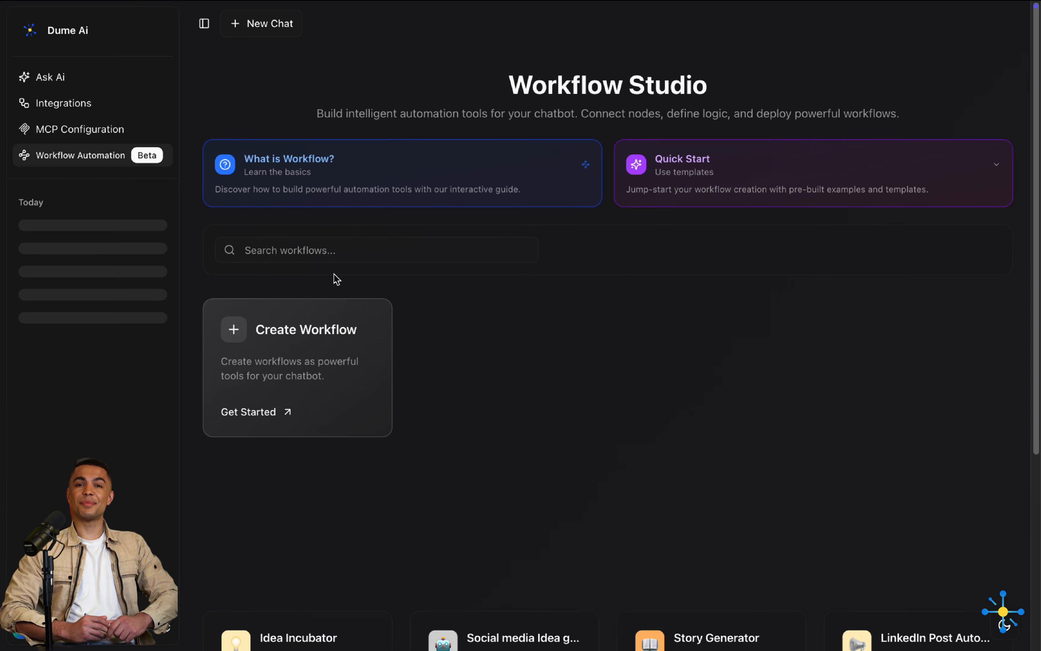
click(798, 193)
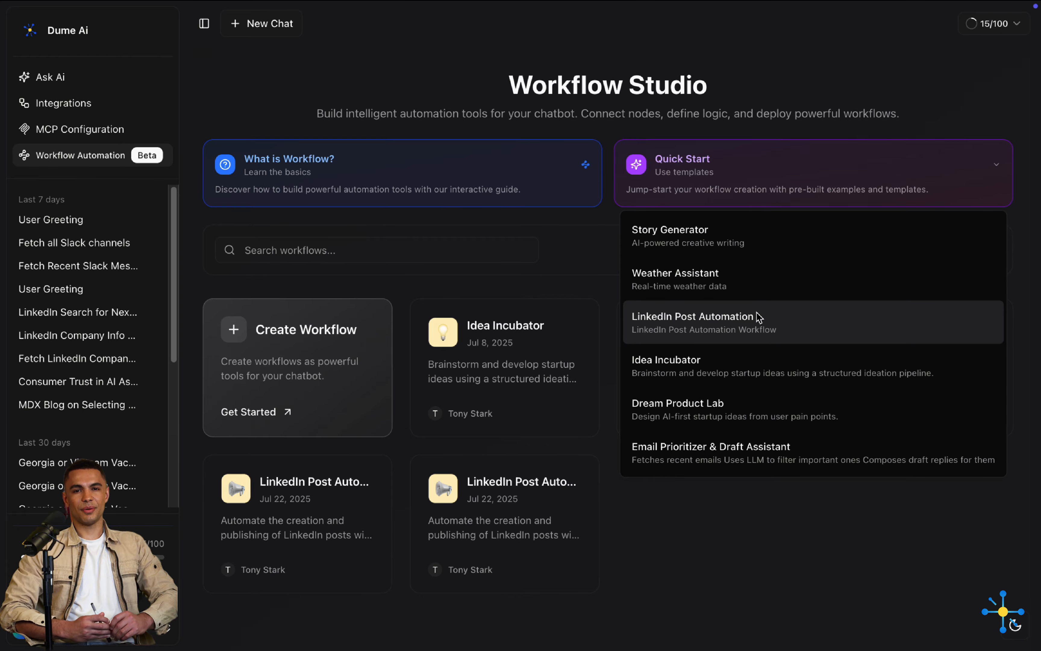
click(725, 325)
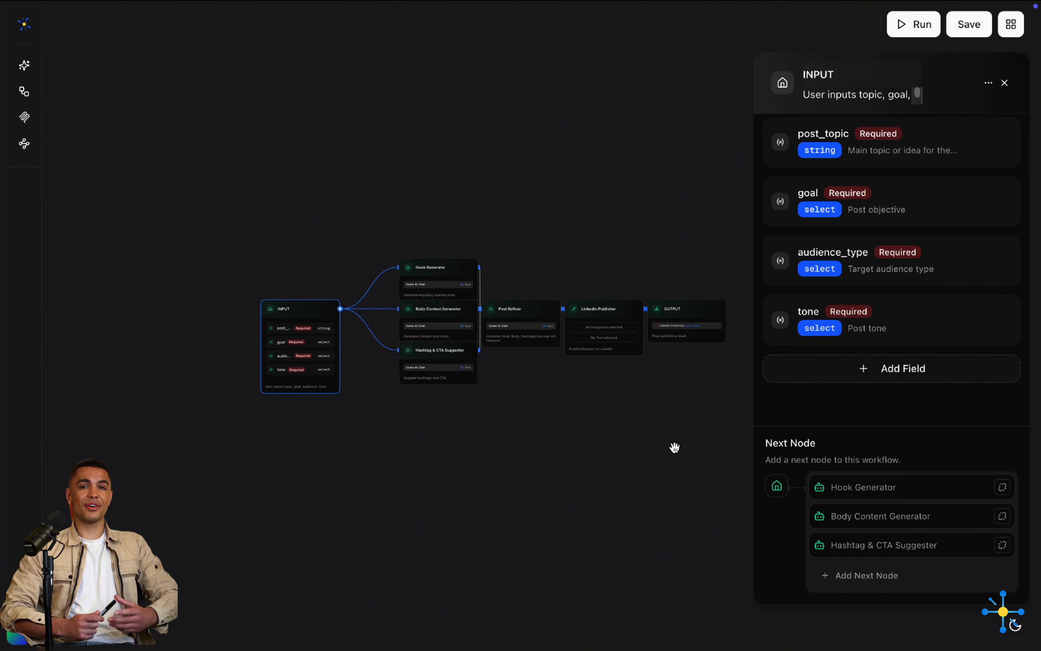
Auto-arrange the workflow's nodes on the canvas so they no longer overlap
scroll(353, 341, up, 5)
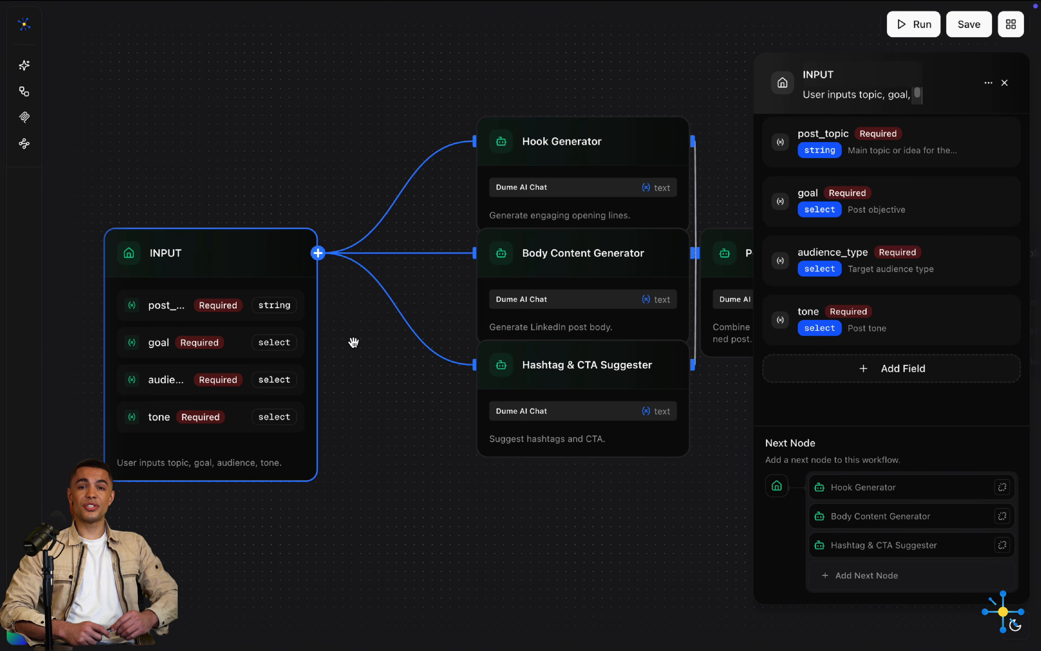
click(1014, 25)
drag(727, 253, 440, 397)
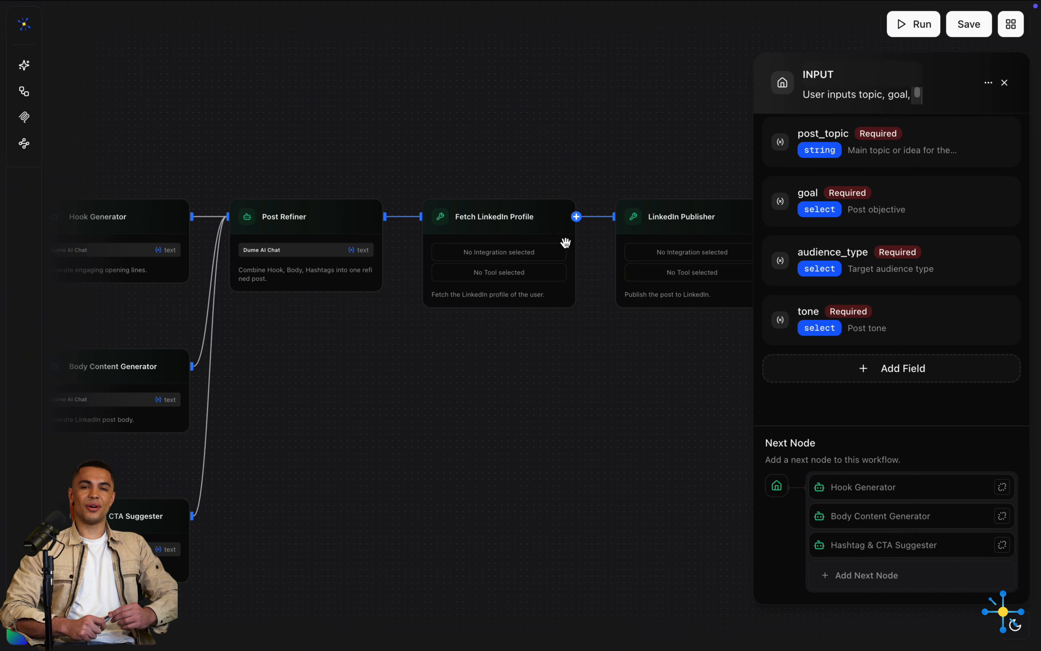
scroll(566, 243, down, 2)
drag(390, 392, 609, 374)
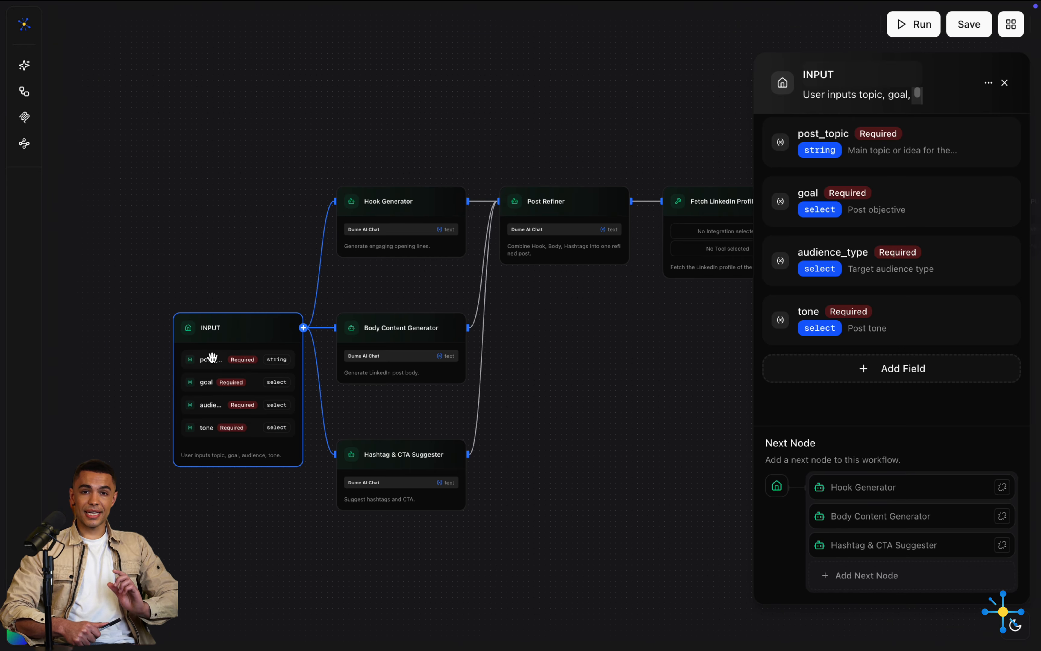
scroll(482, 364, right, 4)
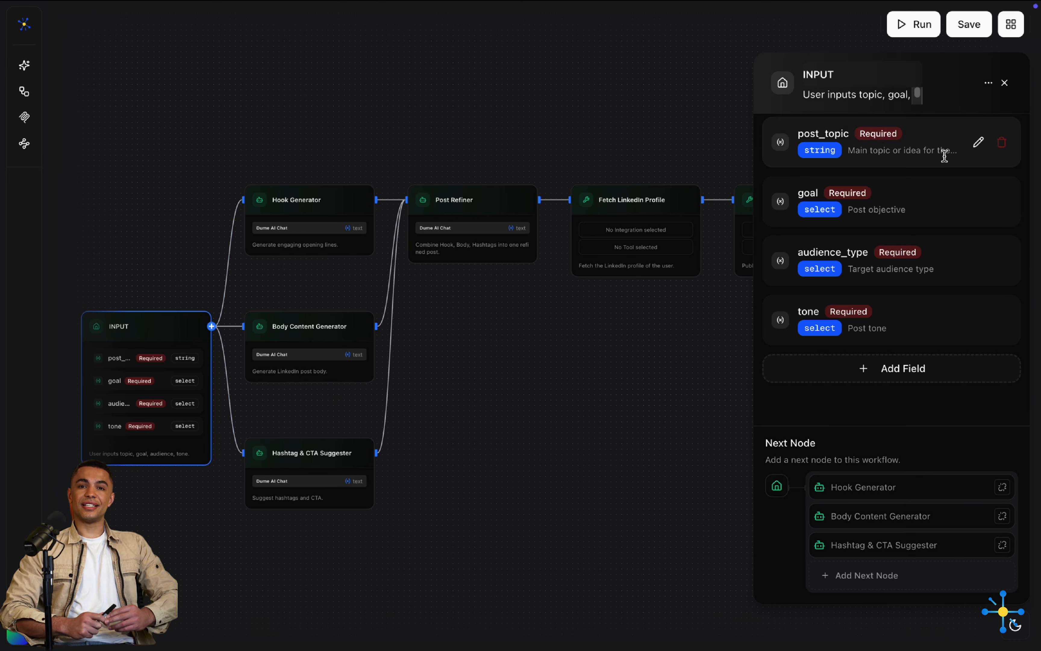
Examine the settings of the INPUT node's post_topic and goal fields, including the choices offered for the goal
click(978, 142)
scroll(411, 512, down, 4)
scroll(460, 337, up, 2)
scroll(459, 336, up, 2)
click(818, 165)
click(978, 202)
scroll(578, 298, down, 6)
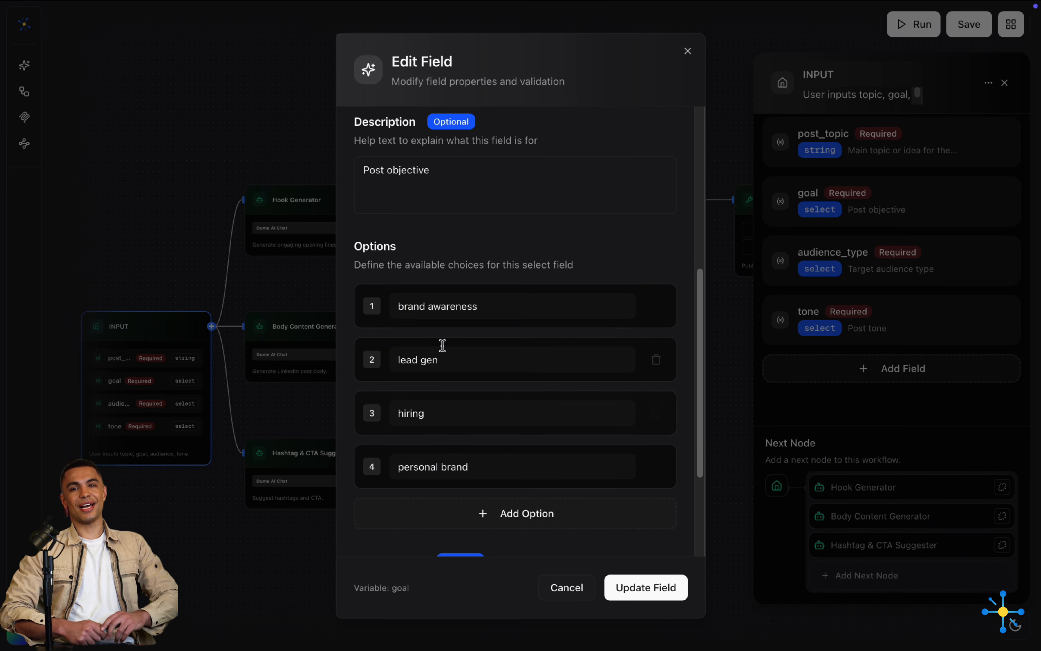
click(688, 50)
Examine the settings and available choices of the INPUT node's audience_type and tone fields
click(978, 261)
scroll(482, 361, down, 5)
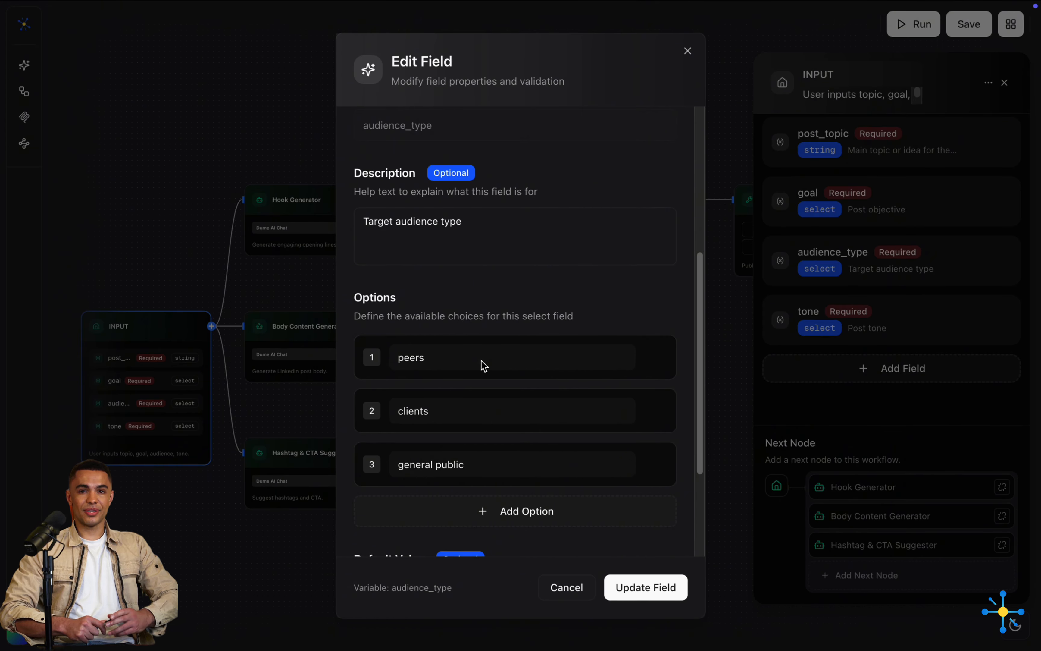
scroll(484, 366, down, 5)
click(688, 51)
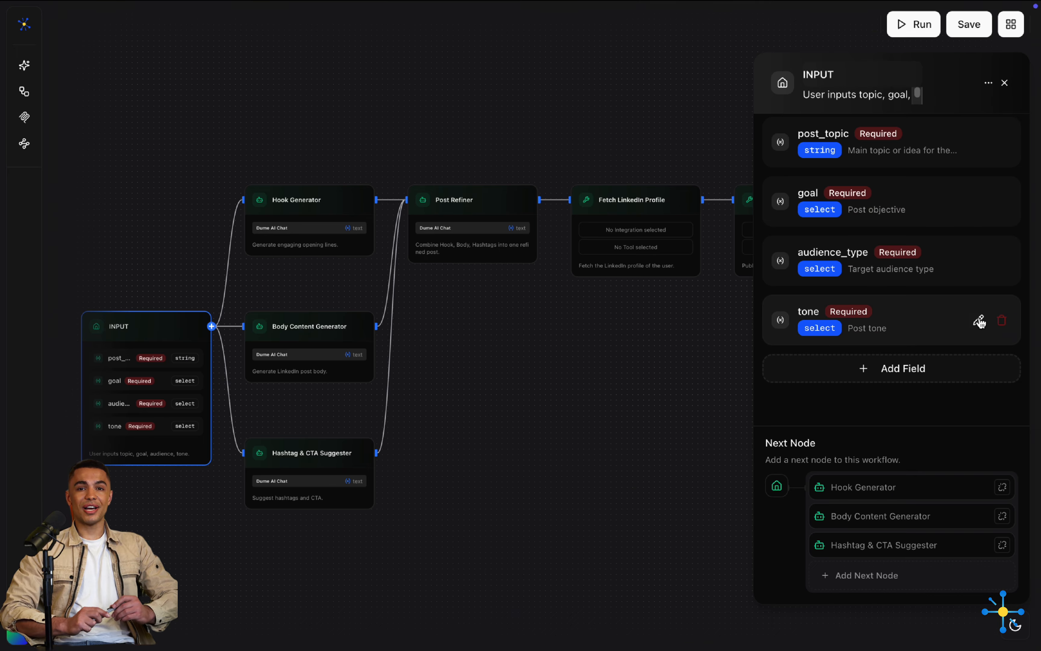
click(980, 321)
scroll(577, 435, down, 10)
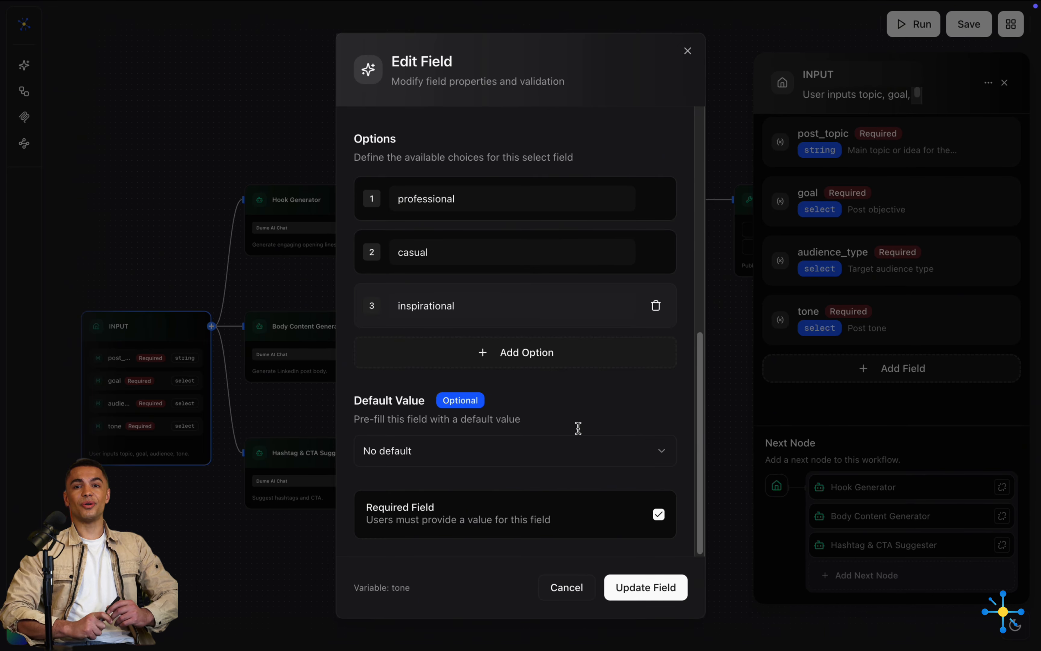
scroll(579, 435, up, 10)
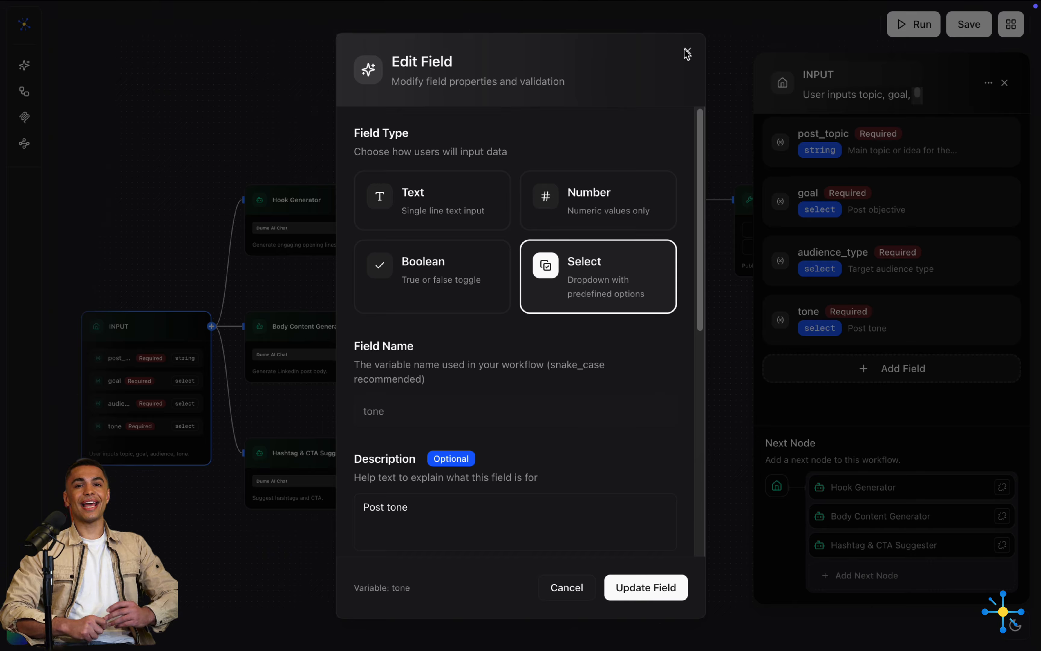
Examine the prompts of the Hook Generator, Body Content Generator, Hashtag & CTA Suggester and Post Refiner nodes
click(687, 50)
click(316, 213)
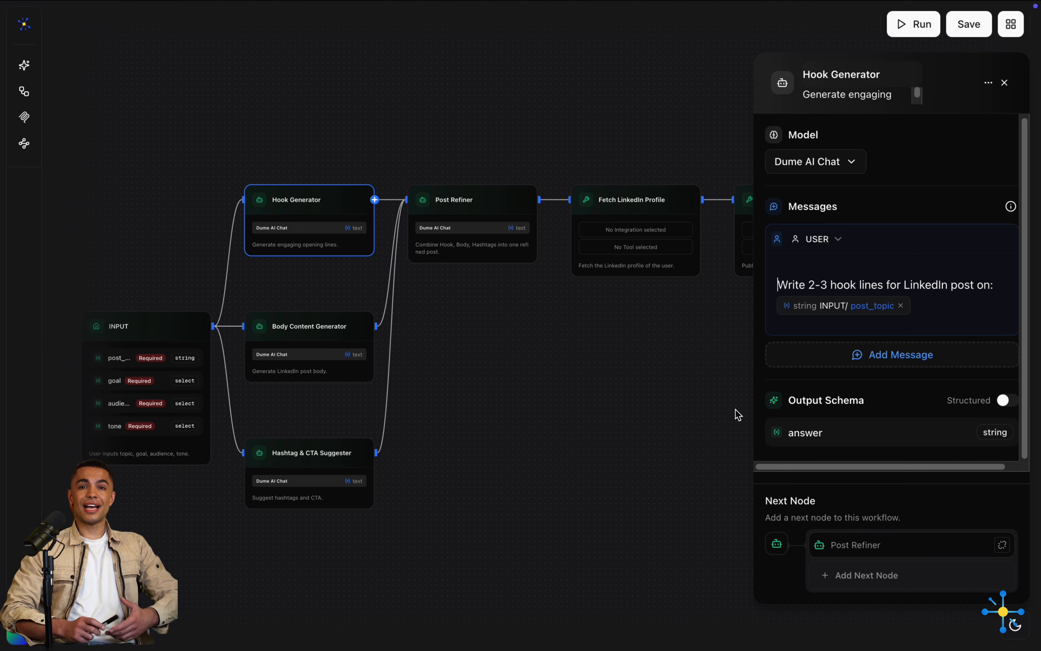
click(323, 347)
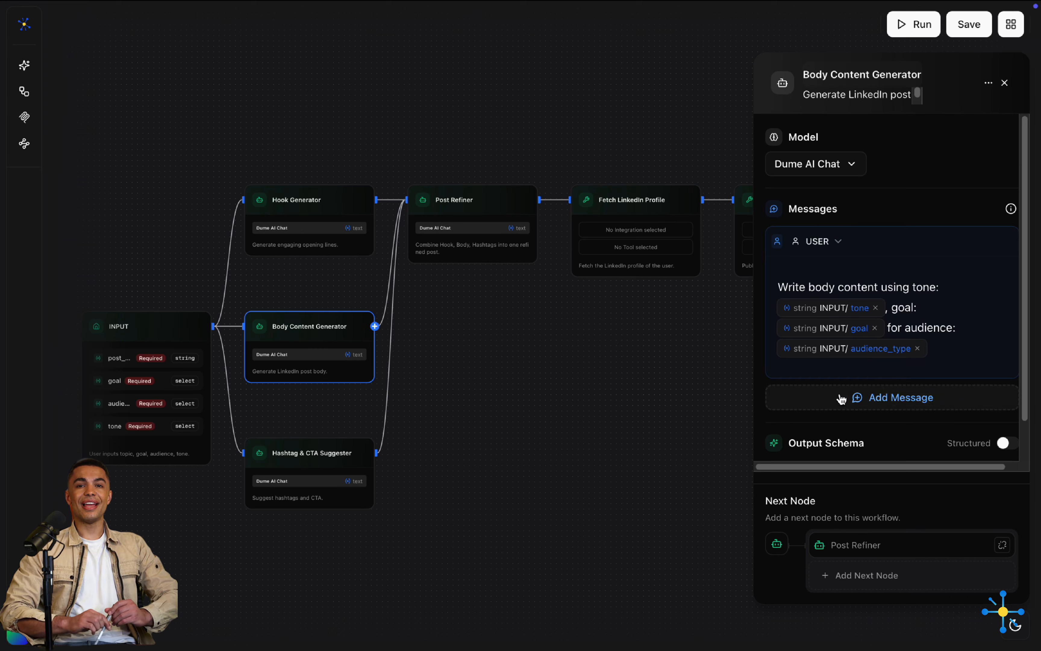
click(310, 473)
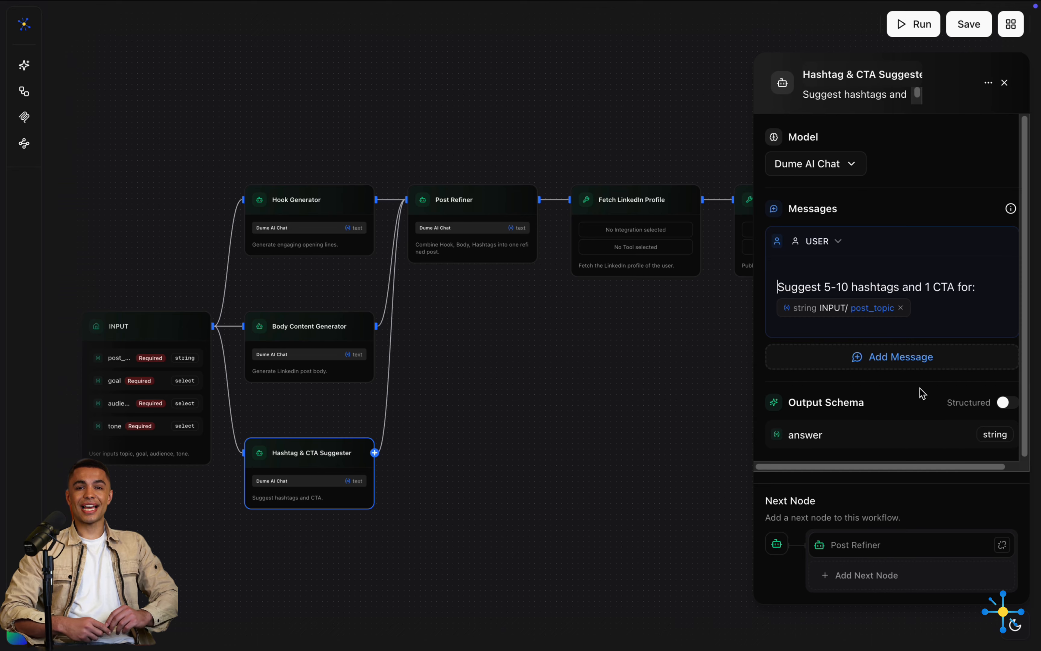
click(472, 200)
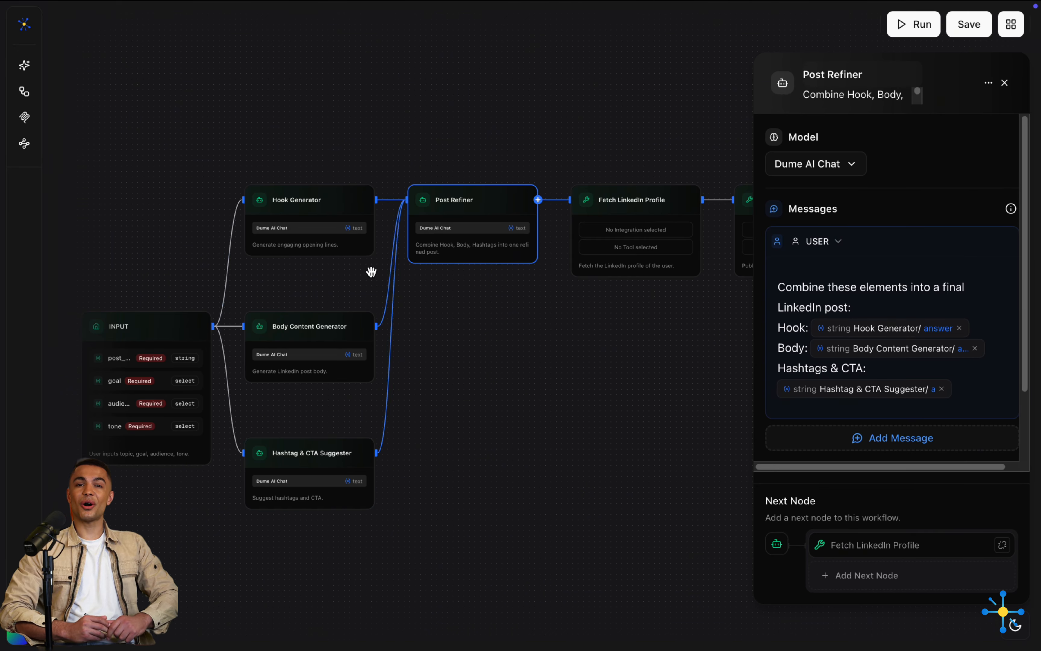
Set the Fetch LinkedIn Profile node to use the LinkedIn integration with the LINKEDIN_GET_MY_INFO tool
click(633, 203)
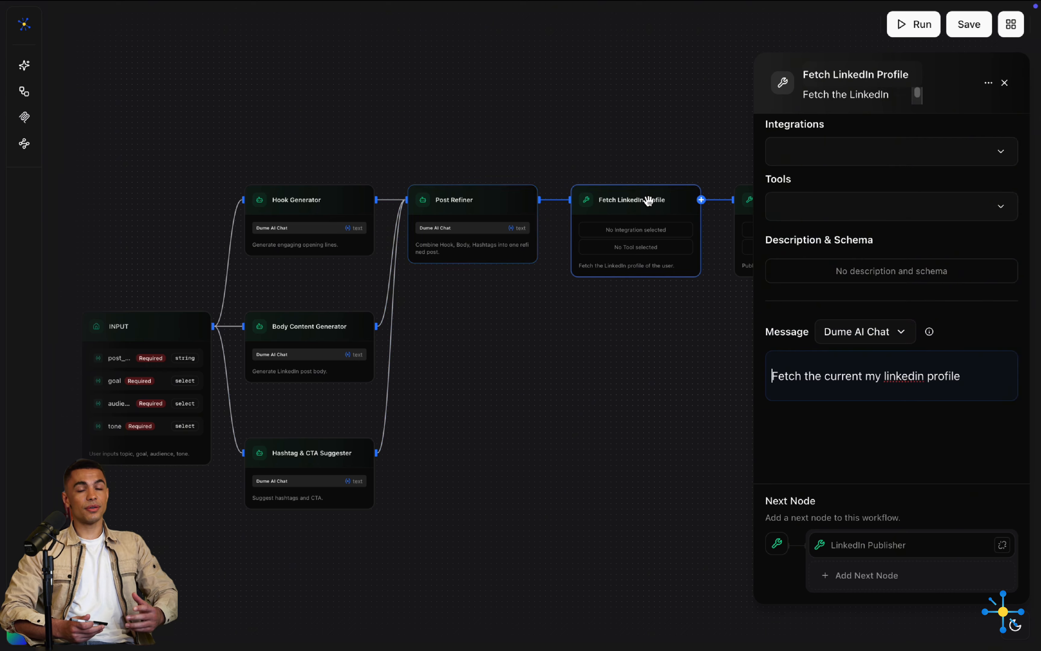
drag(596, 349, 314, 349)
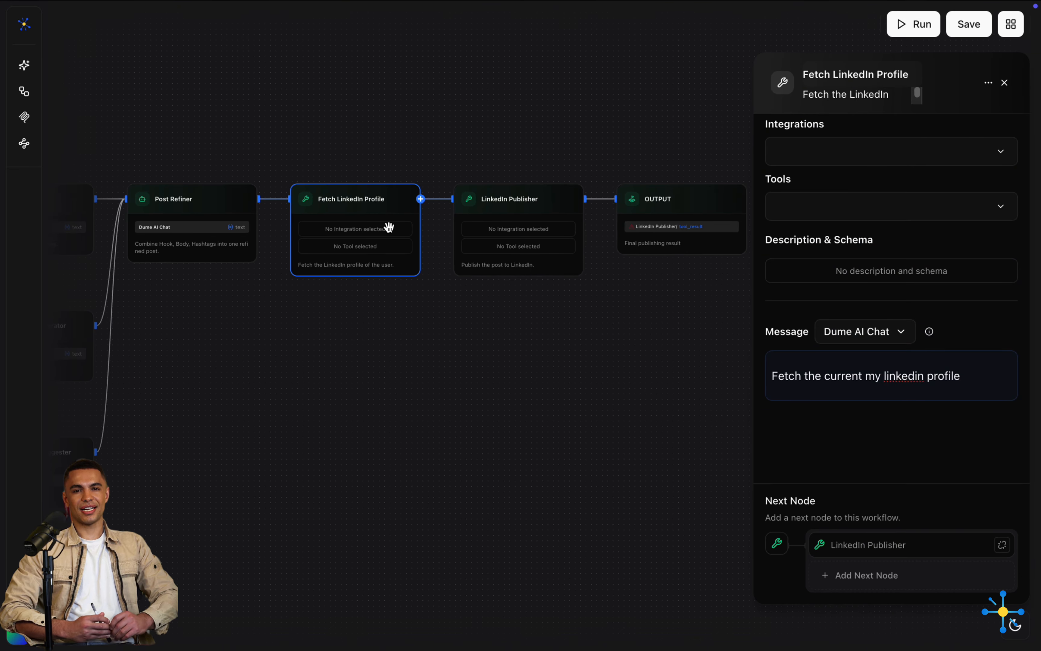
click(783, 158)
scroll(839, 301, down, 1)
click(833, 354)
click(869, 216)
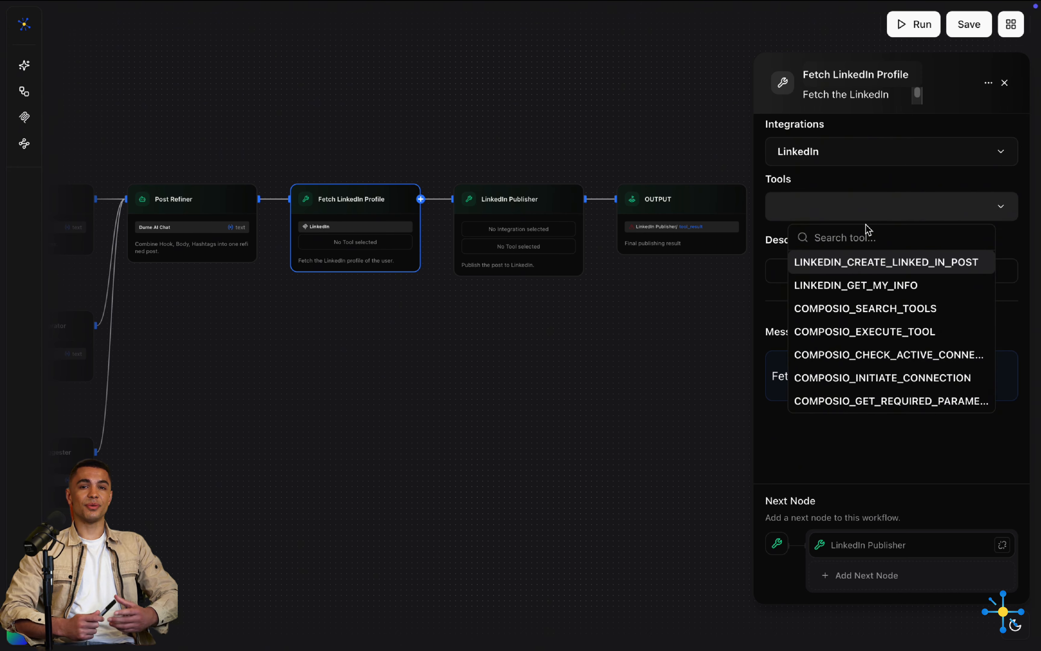
click(859, 286)
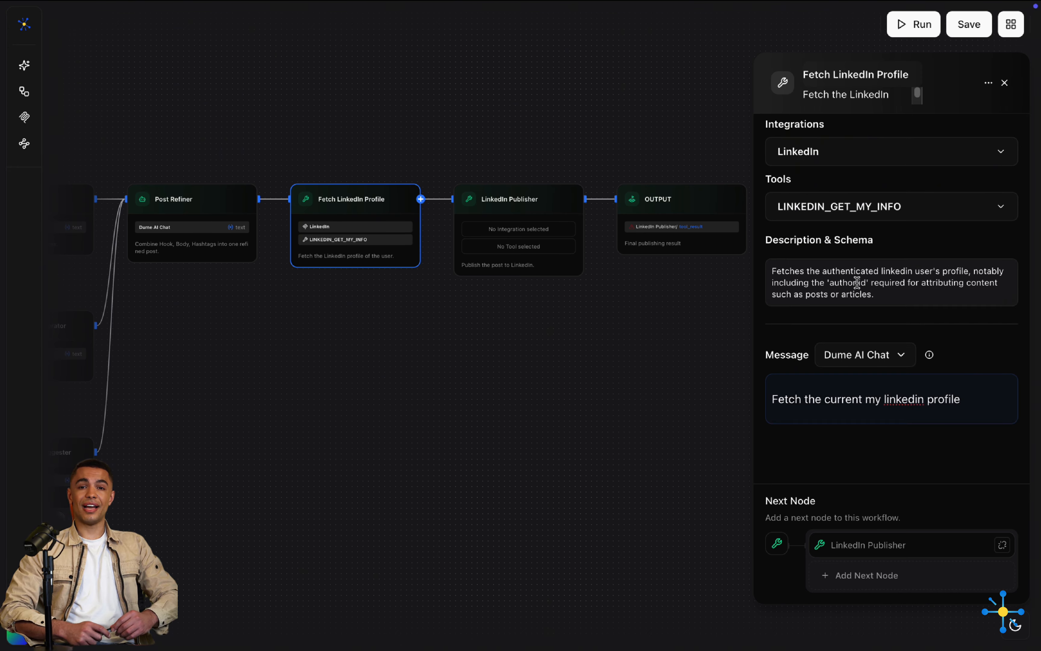
Set the LinkedIn Publisher node to use the LinkedIn integration with the LINKEDIN_CREATE_LINKED_IN_POST tool
click(563, 226)
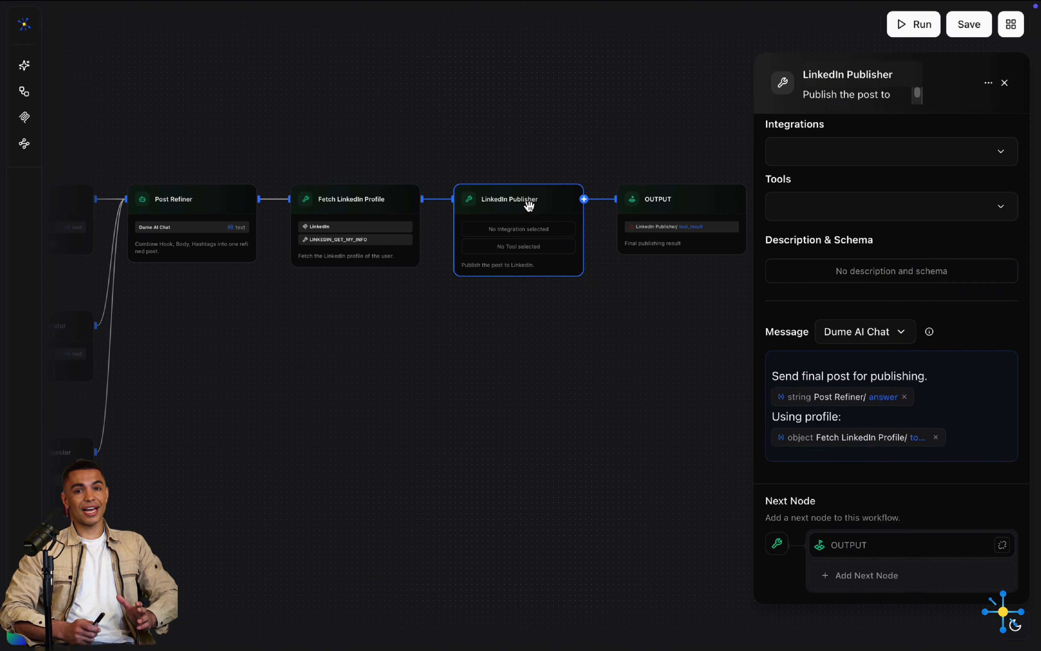
click(788, 153)
scroll(805, 271, down, 1)
click(822, 354)
click(843, 215)
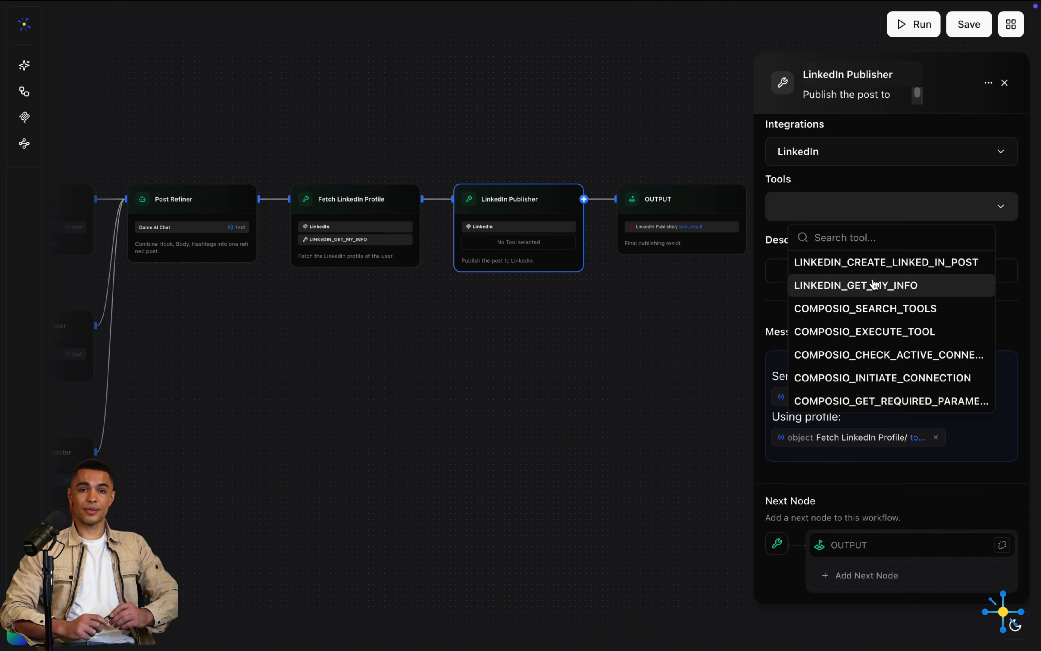
click(878, 262)
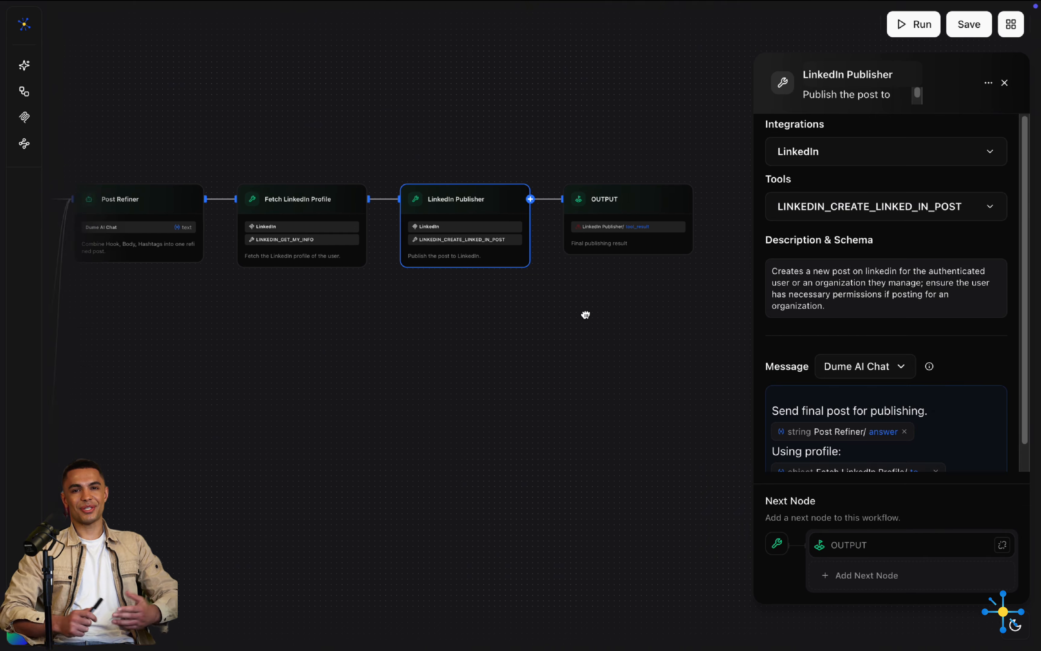
Check the OUTPUT node's settings, close them and review the whole workflow on the canvas
drag(586, 315, 539, 314)
click(590, 216)
scroll(587, 334, down, 3)
drag(402, 363, 552, 362)
scroll(342, 384, up, 2)
click(1005, 83)
drag(636, 178, 675, 177)
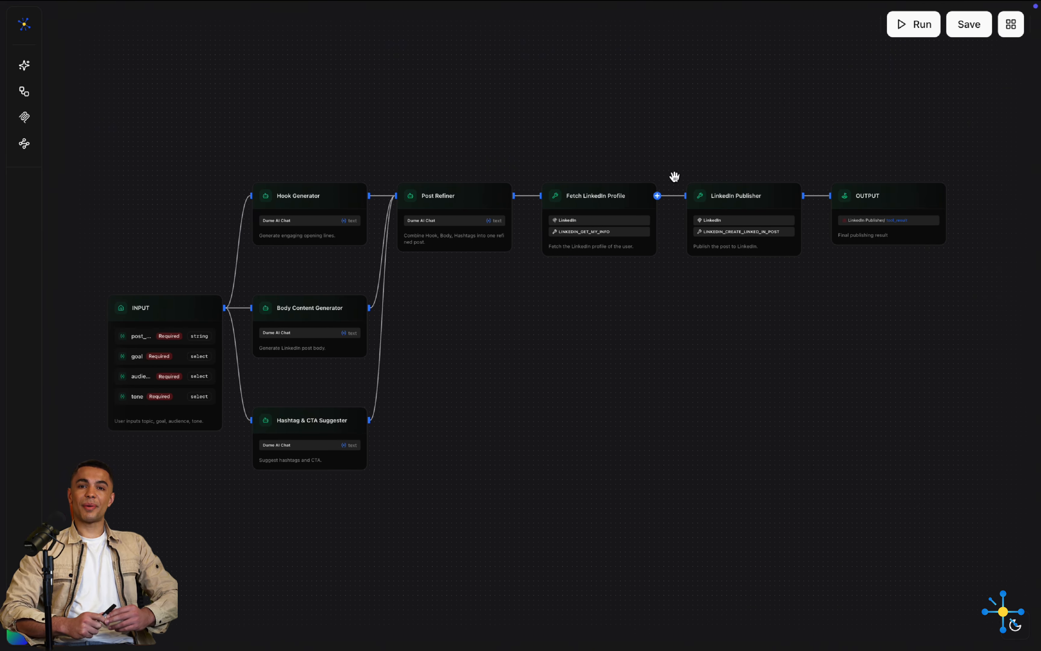
Open a test run and enter "Create a post on how agentic AI is changing the world." as the post_topic
click(898, 27)
click(826, 193)
text(Create a post on how agentic)
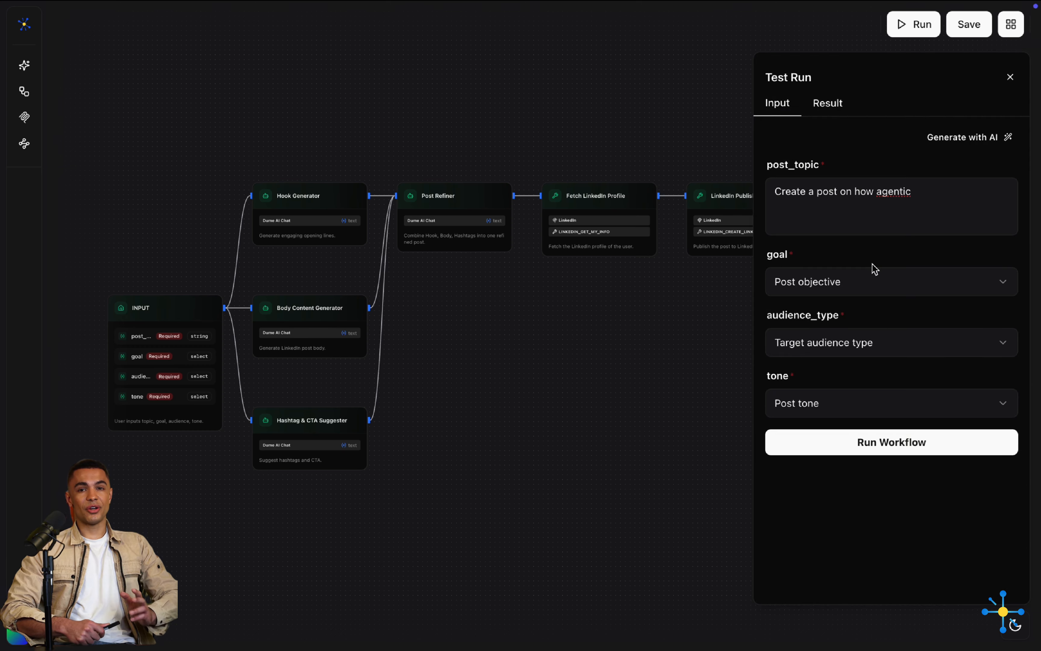
text( AI is changing the world.)
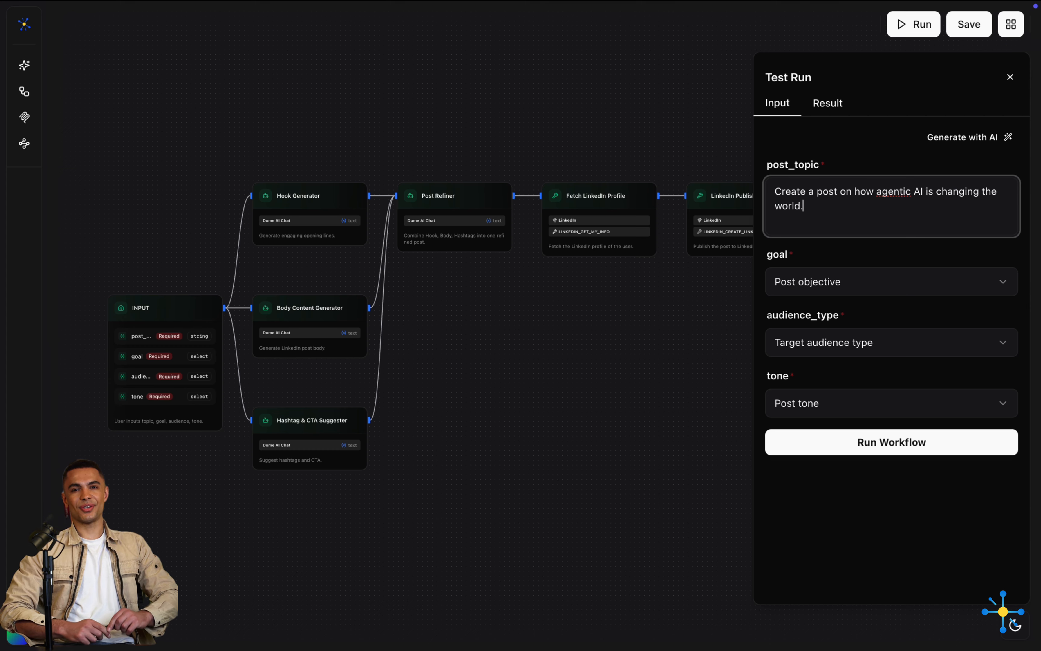
Set the goal to brand awareness, audience_type to general public and tone to professional, and run the workflow
click(932, 290)
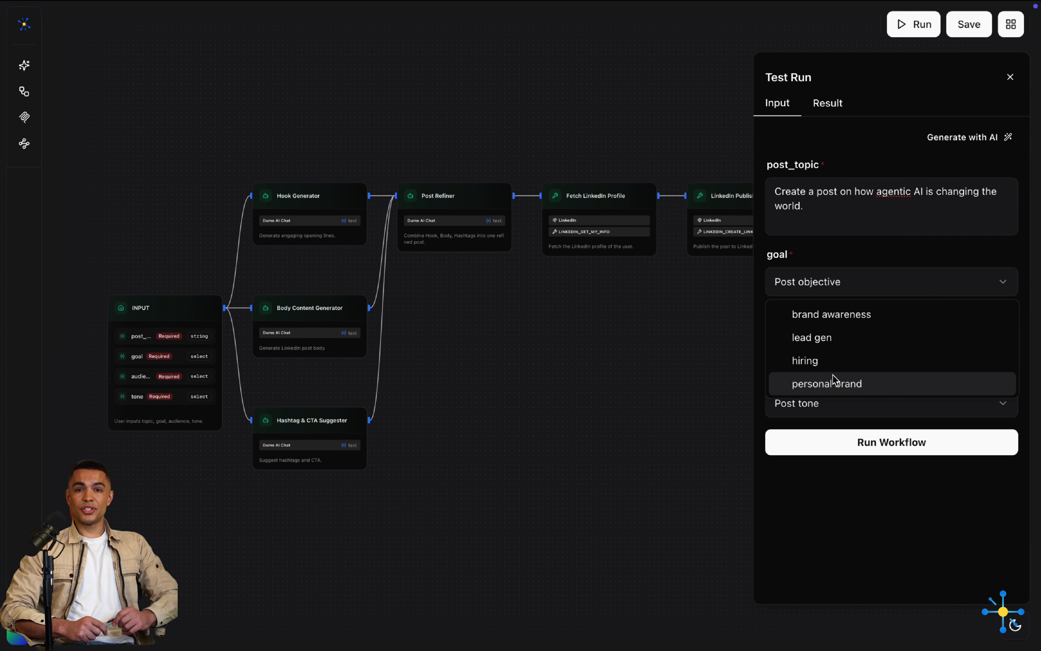
click(868, 323)
click(859, 346)
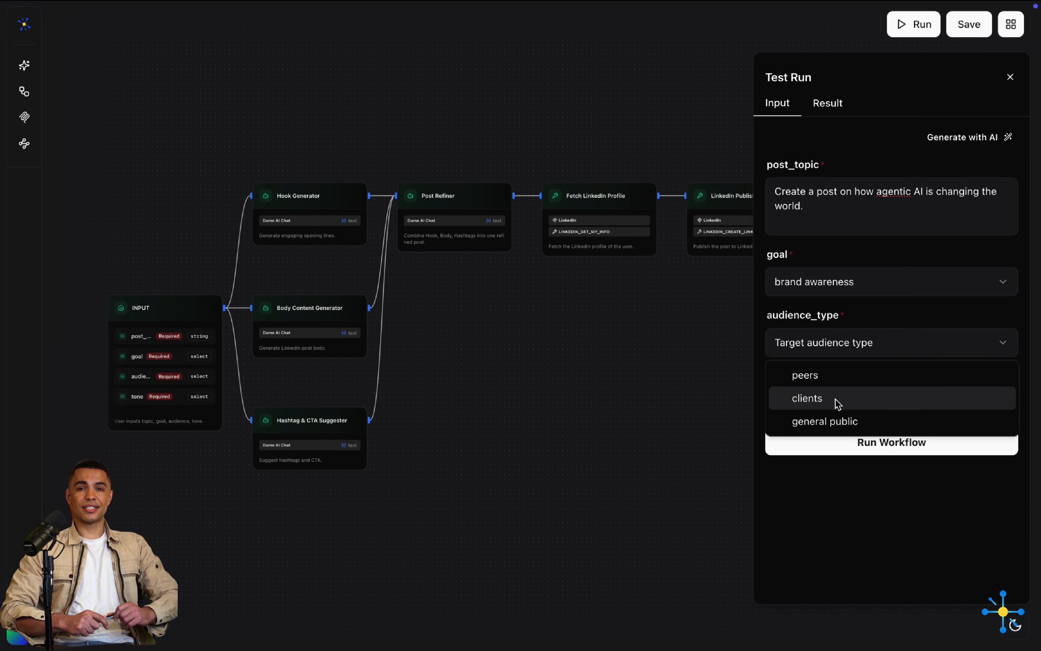
click(835, 421)
click(832, 406)
click(840, 443)
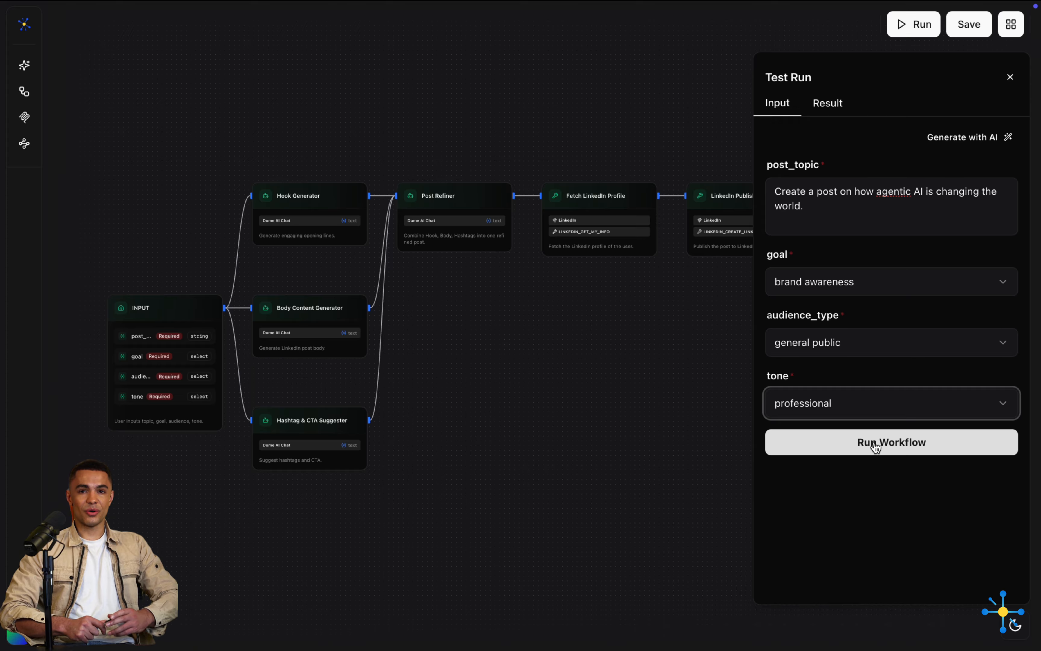
click(874, 443)
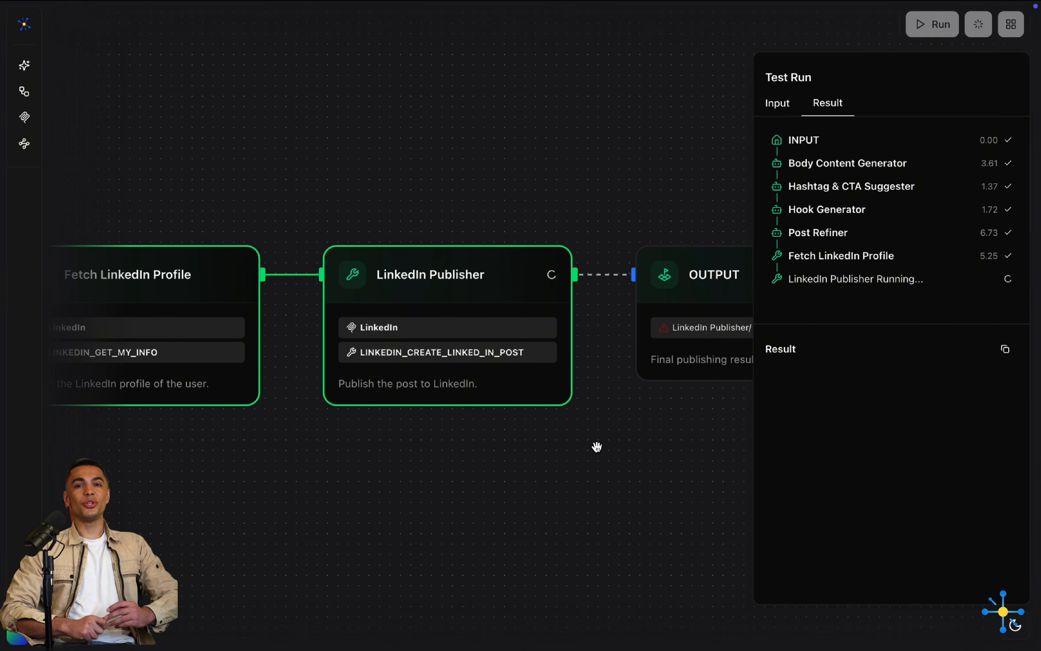
Follow the test run through the LinkedIn Publisher and OUTPUT nodes and read its result data
drag(750, 333, 597, 345)
click(830, 423)
click(831, 439)
scroll(902, 527, down, 2)
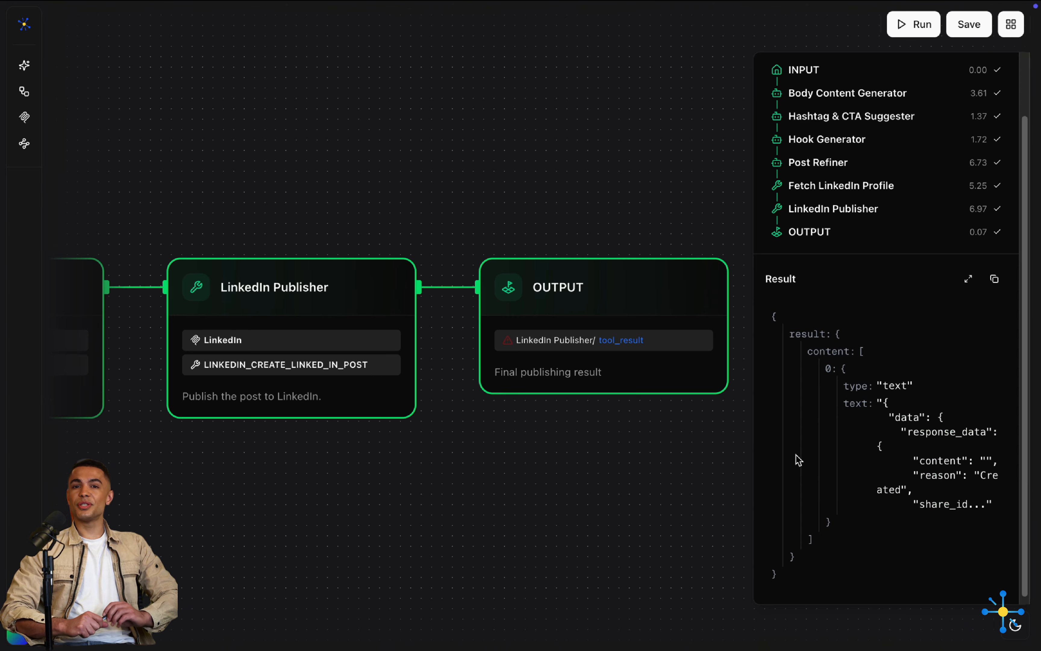
Open LinkedIn in a new browser tab to check for the published post
mouse_move(567, 5)
key(super+t)
text(lin)
key(Down)
key(Down)
key(Down)
key(Down)
key(Down)
key(Return)
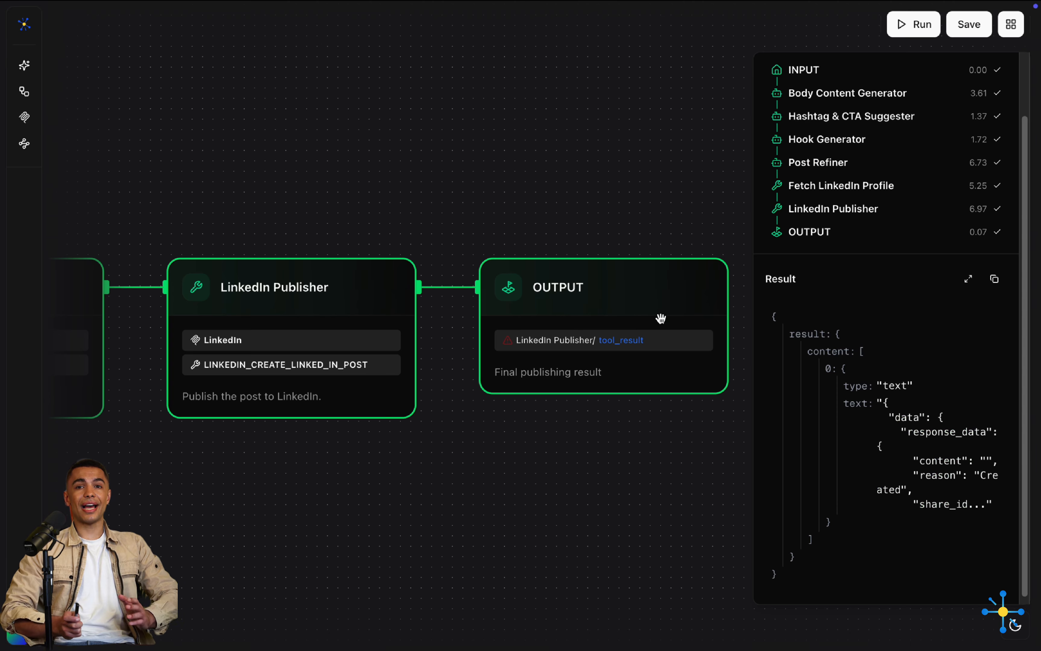
Examine the test run's output and input data in the expanded result view, and close it
click(667, 310)
click(723, 82)
click(969, 279)
scroll(525, 383, down, 3)
click(562, 413)
scroll(563, 412, down, 2)
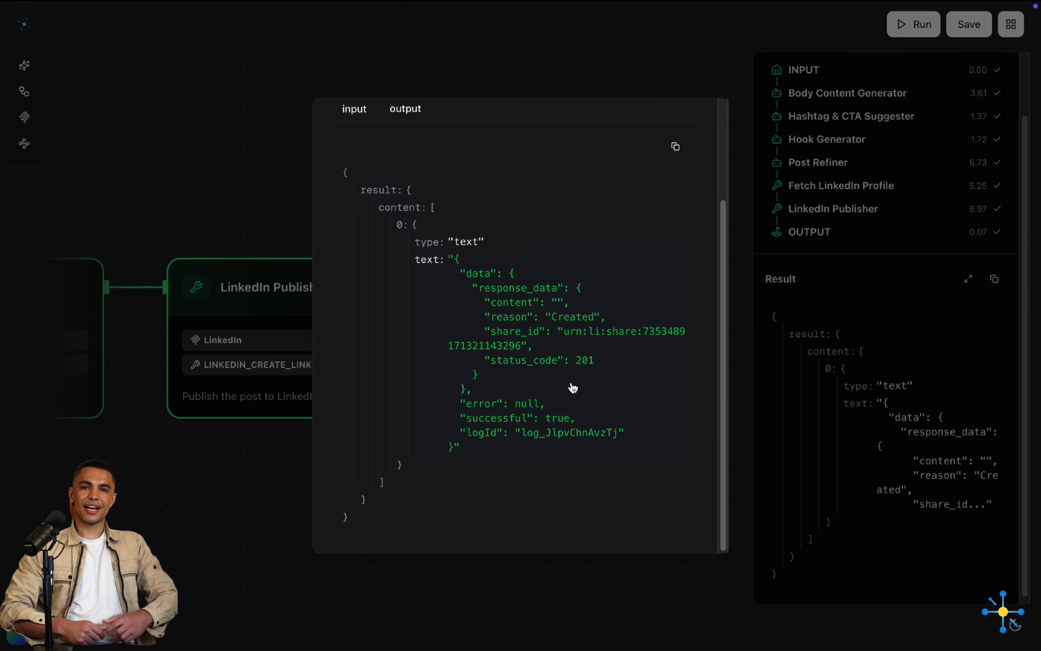
click(354, 108)
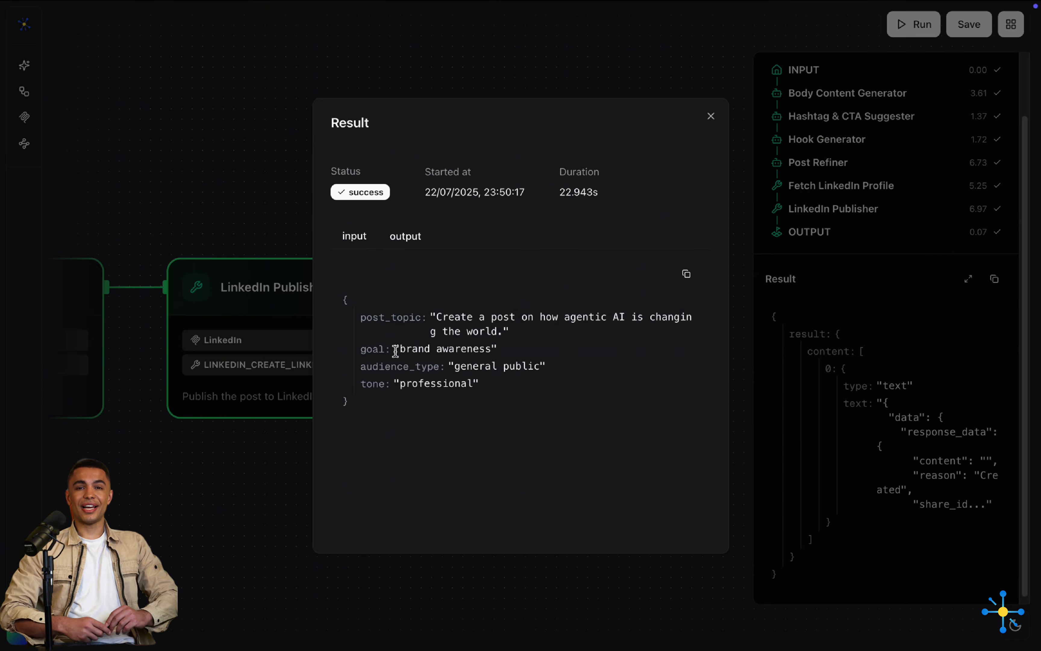
click(406, 236)
click(711, 116)
scroll(503, 306, down, 2)
scroll(576, 434, left, 5)
scroll(576, 434, down, 2)
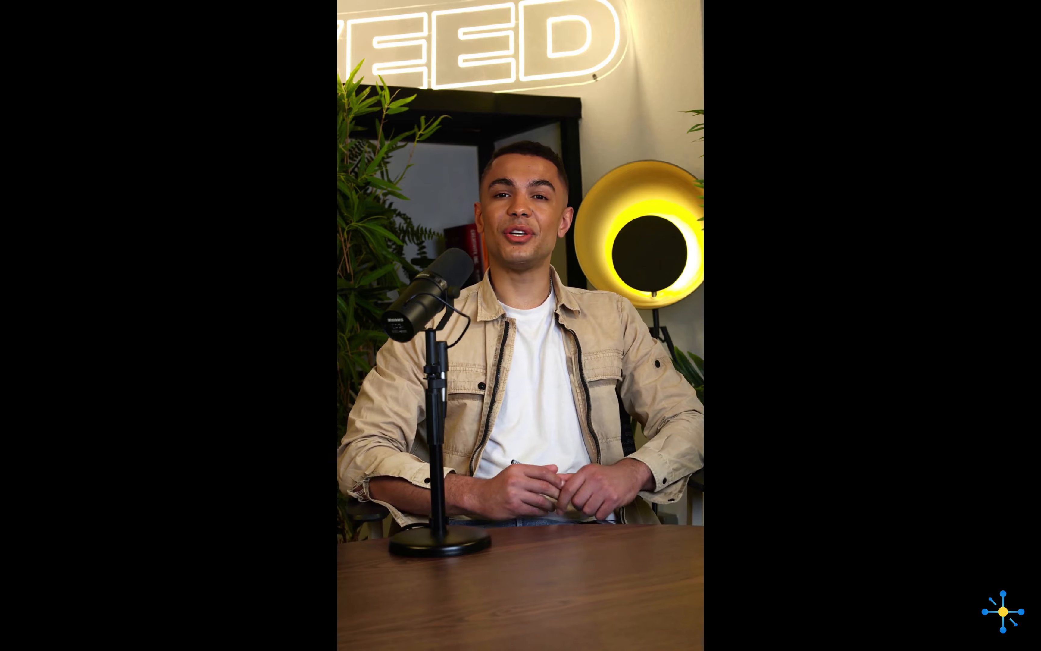